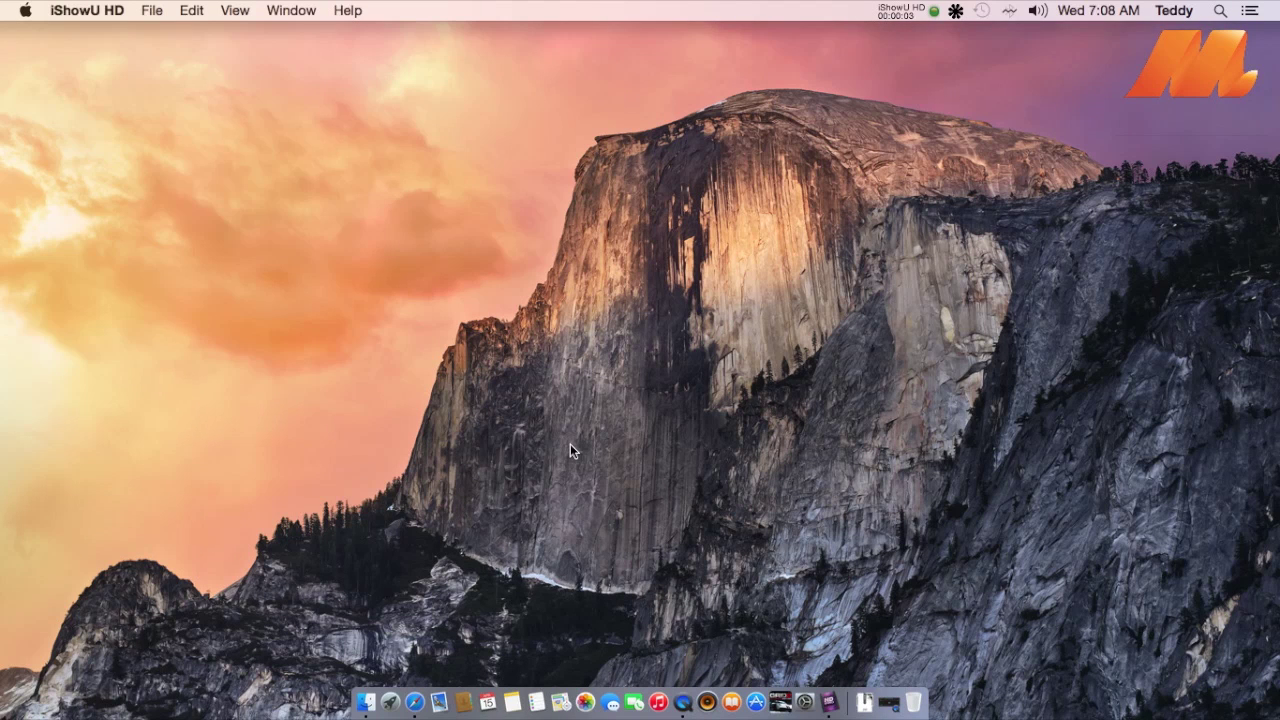
Switch to Safari and examine the Wineskin Winery 1.7 download link on the Wineskin Downloads page.
click(401, 467)
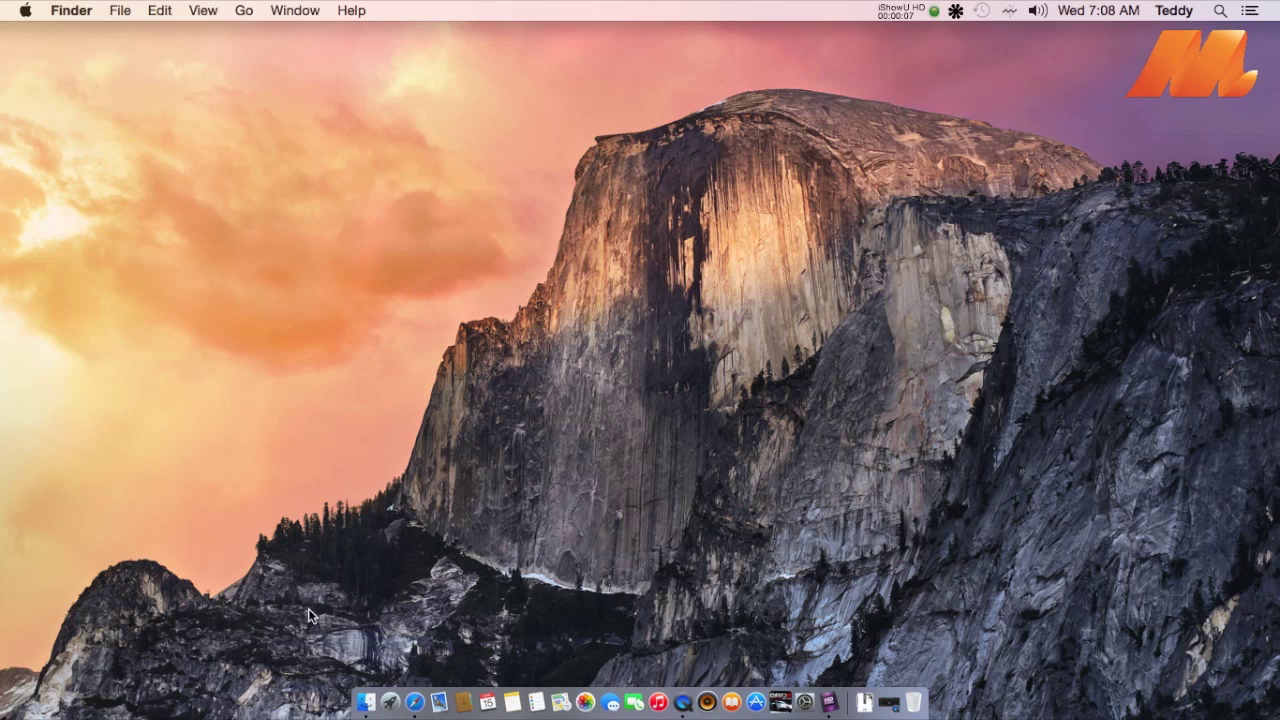
click(415, 703)
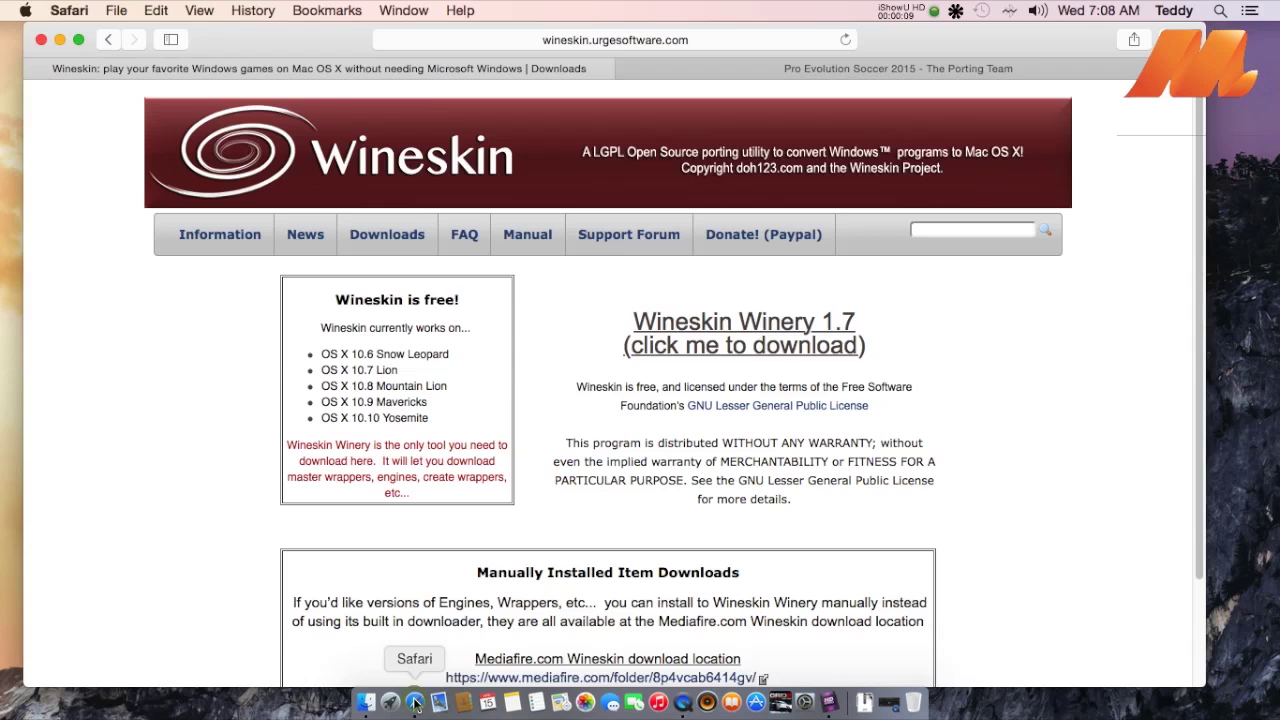
scroll(999, 369, down, 2)
scroll(992, 375, up, 2)
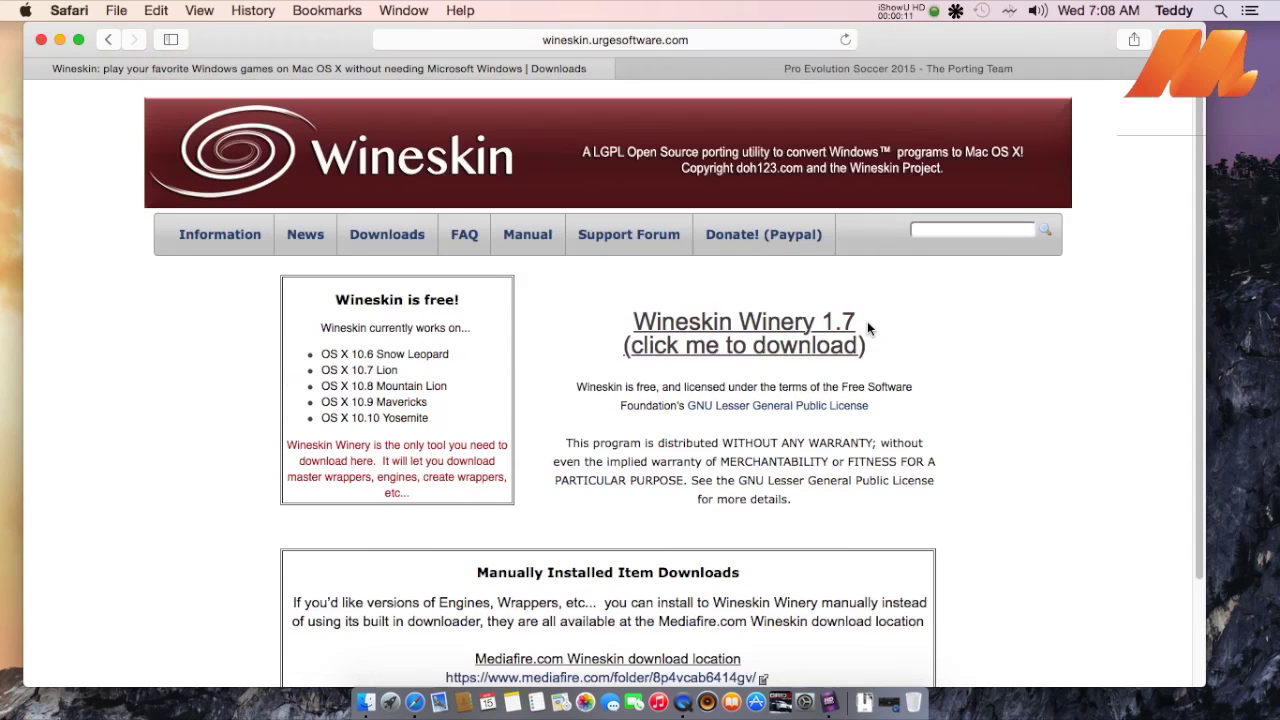
click(1040, 340)
triple_click(901, 312)
click(618, 319)
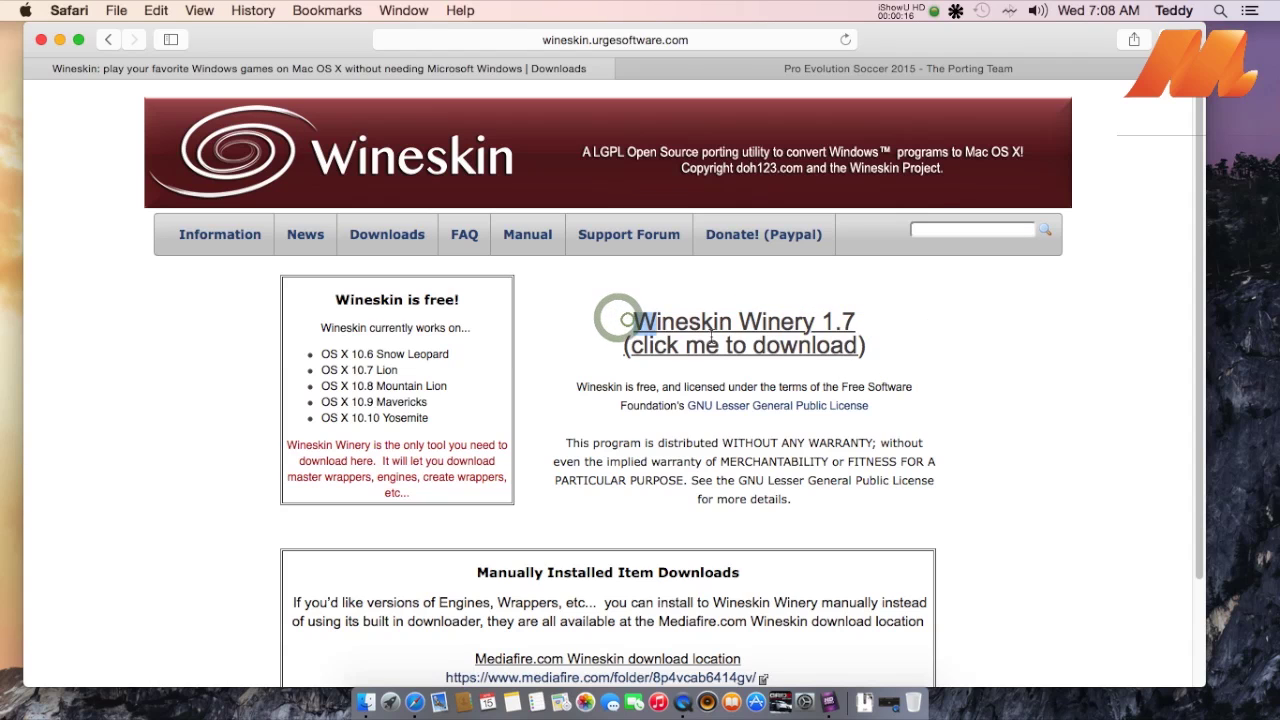
triple_click(618, 319)
click(942, 360)
scroll(948, 557, down, 3)
scroll(828, 418, up, 3)
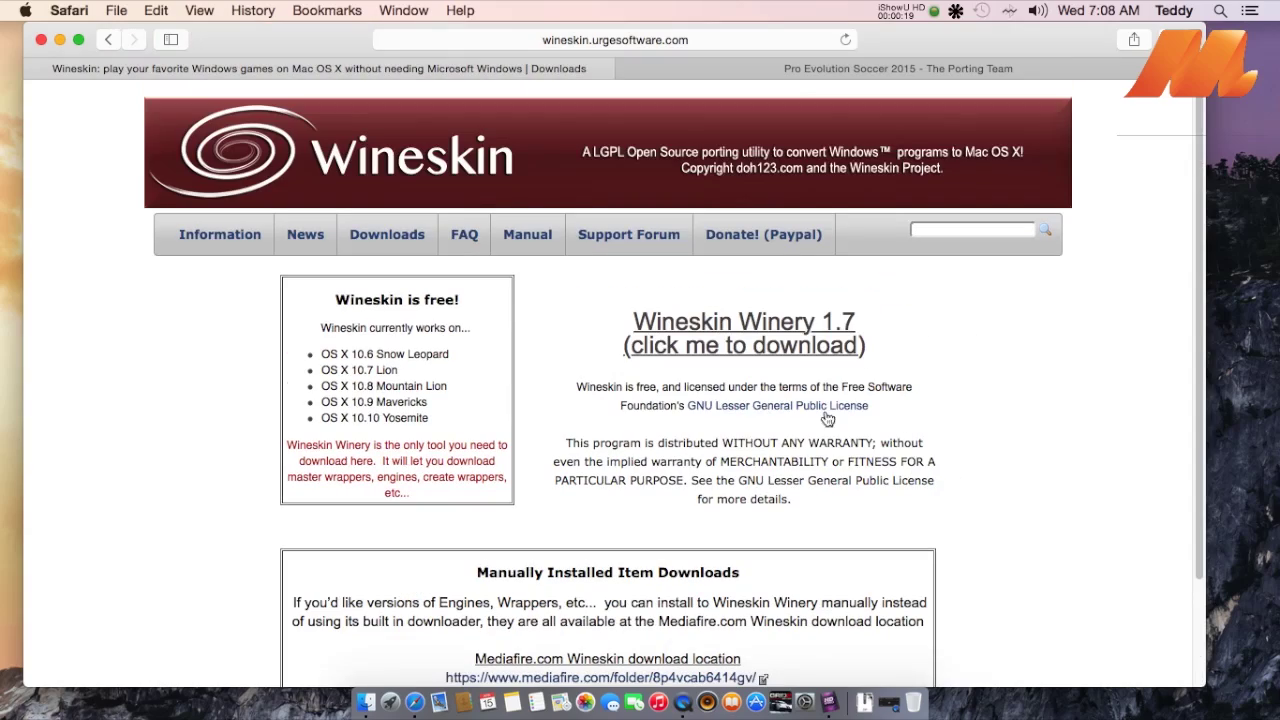
Minimize the browser window and look for Wineskin Winery among the installed applications.
click(60, 40)
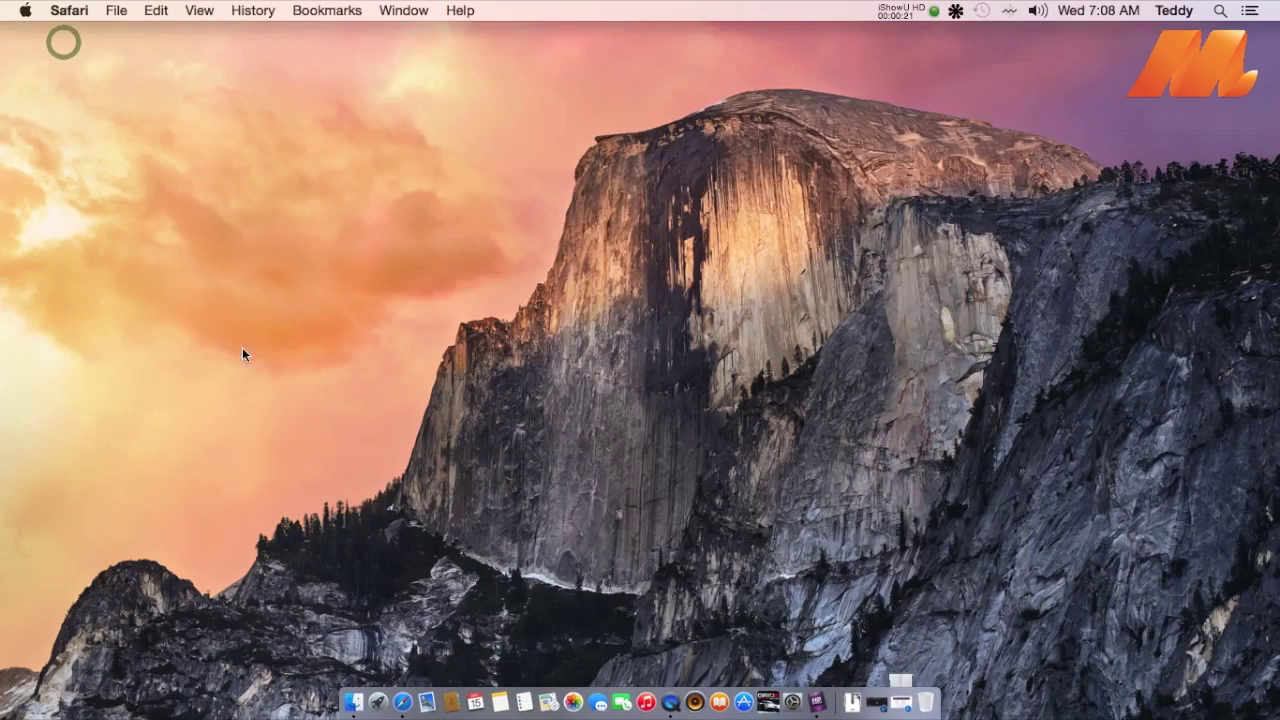
click(379, 703)
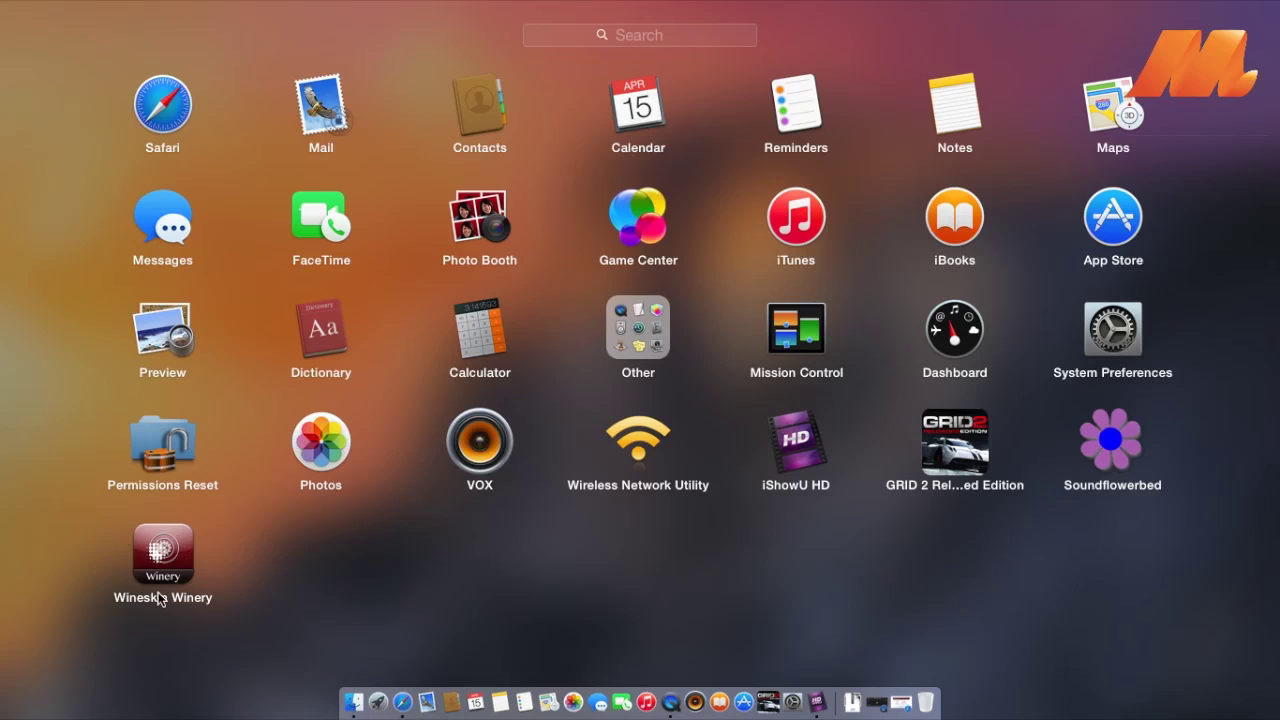
click(324, 544)
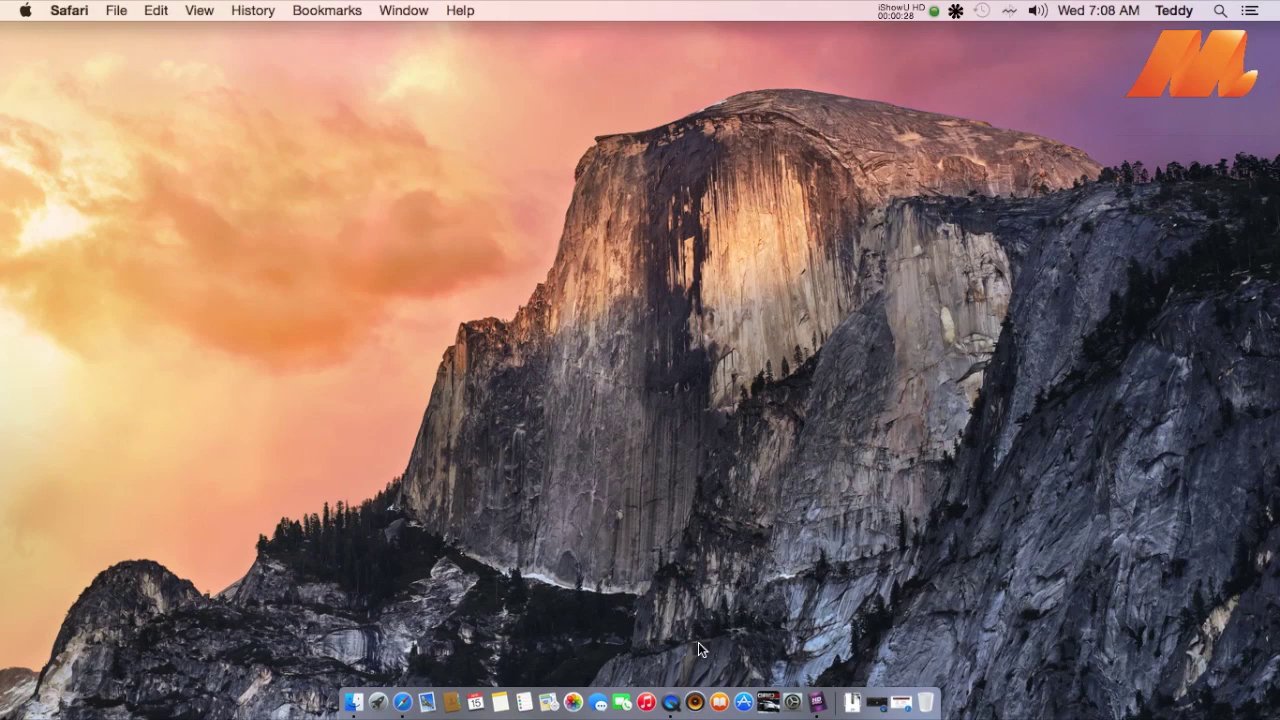
Request the Pro Evolution Soccer 2015 wrapper download from its Porting Team page in Safari, then hide the browser.
click(402, 703)
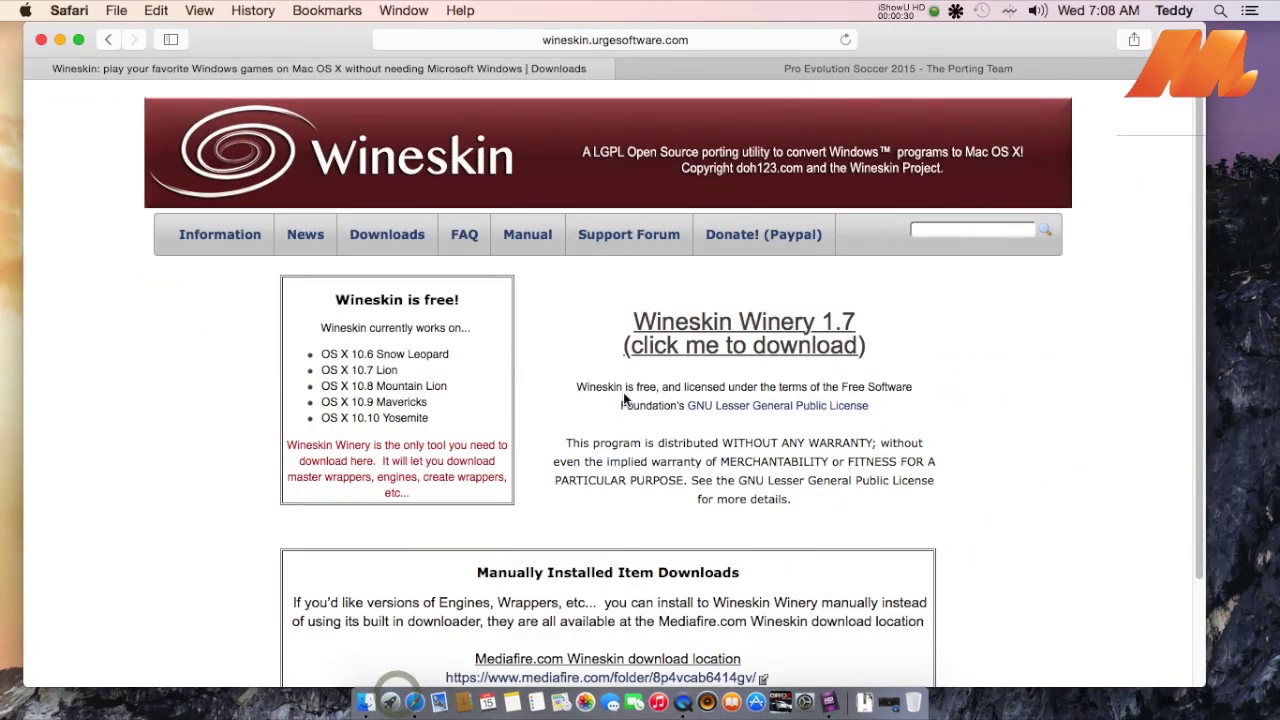
click(828, 70)
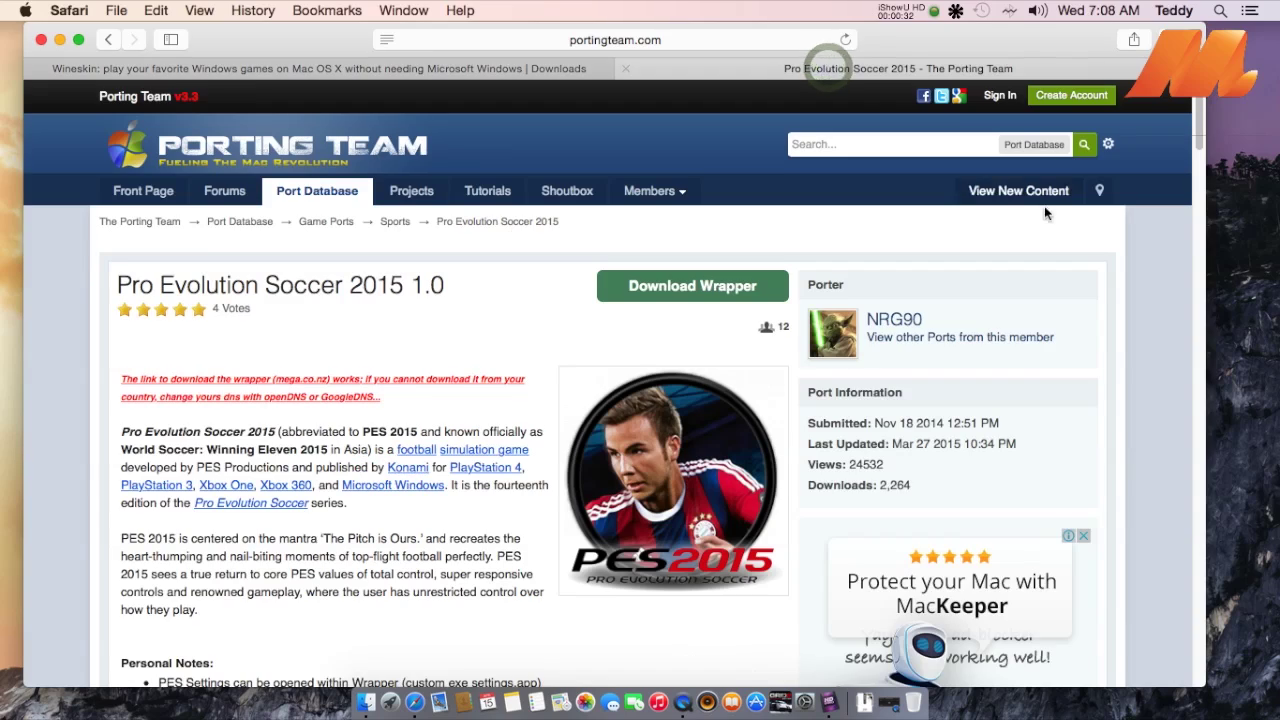
click(712, 266)
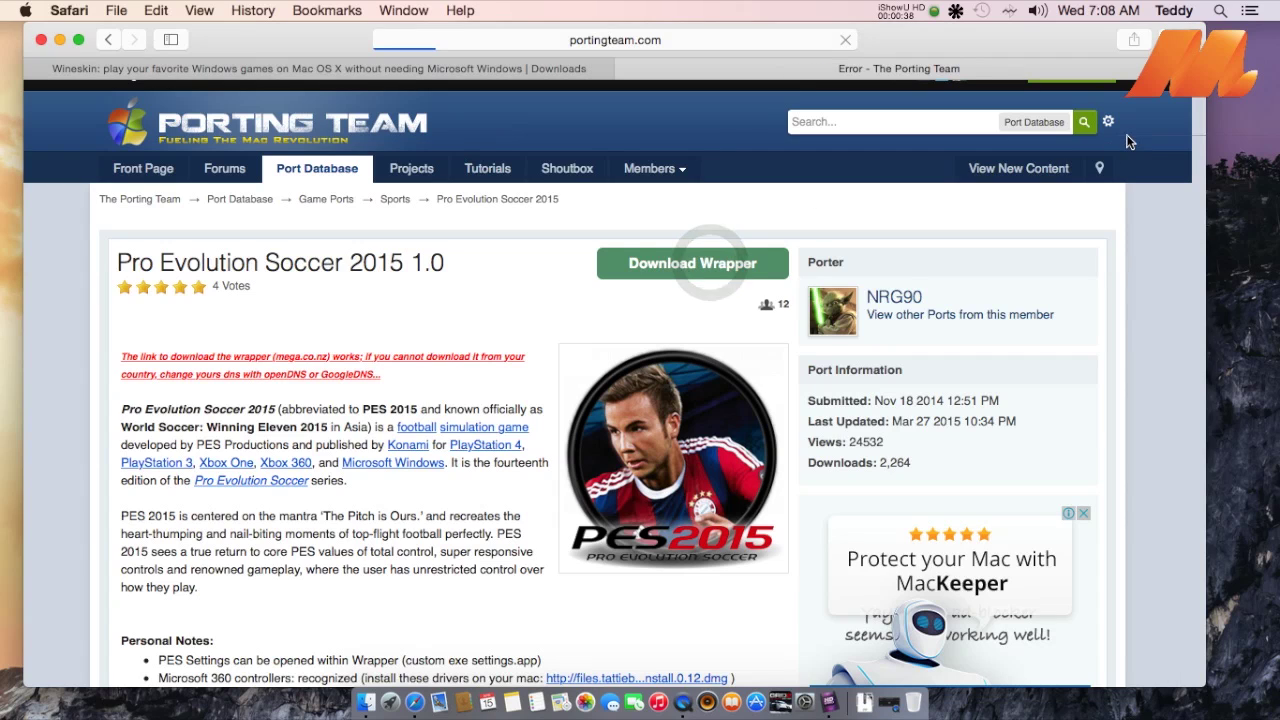
key(super+h)
Extract the WRAPPER pro-evolution-soccer-2015-.zip archive from Downloads and move the Pro Evolution Soccer 2015 application to the desktop.
click(865, 703)
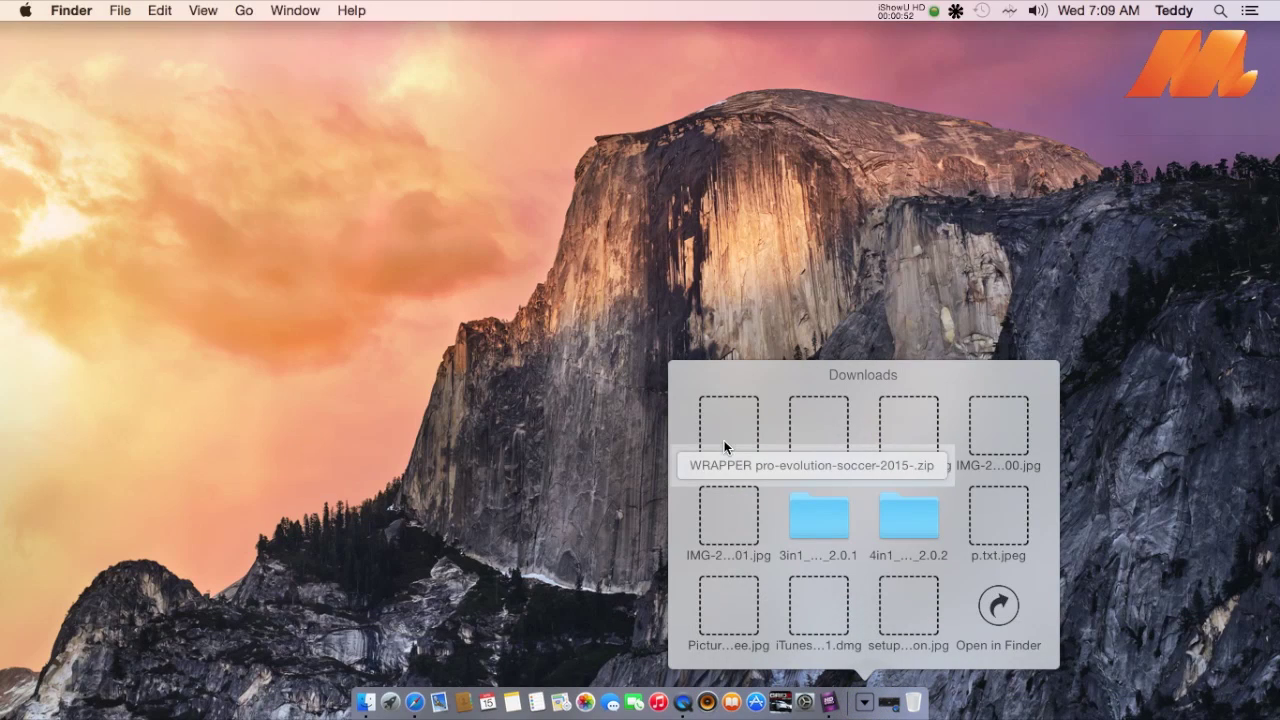
click(724, 442)
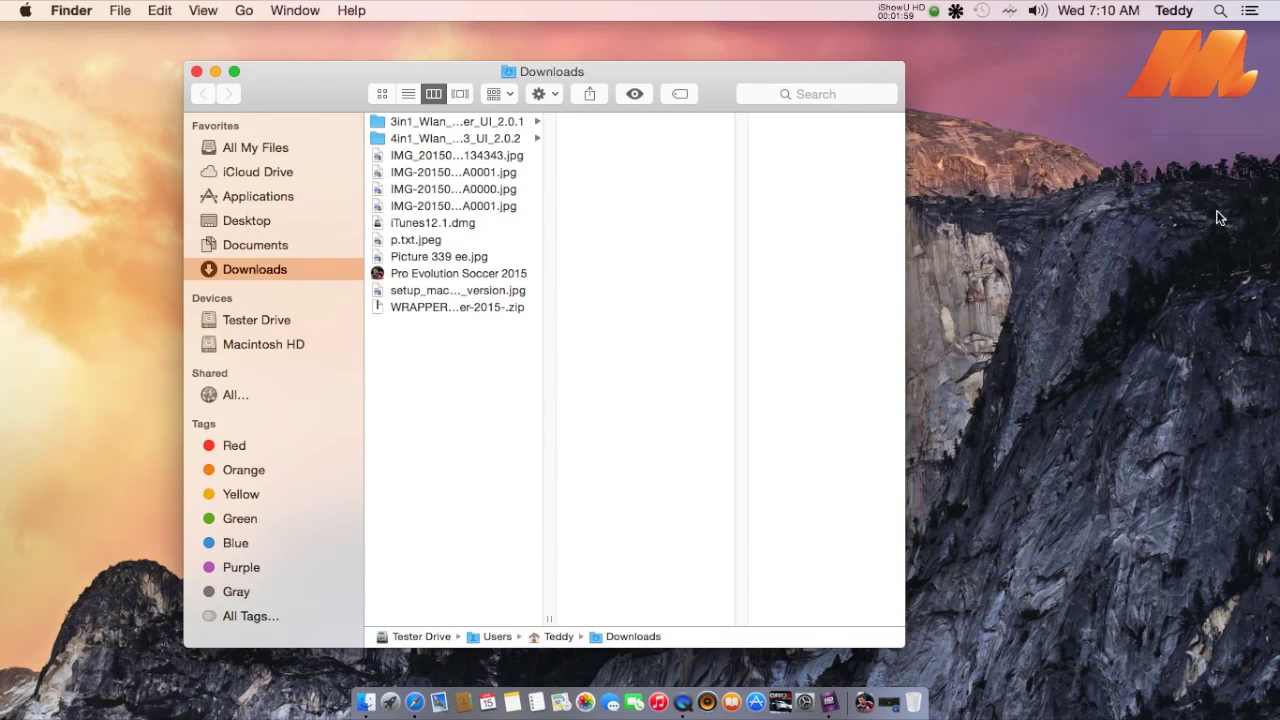
click(458, 273)
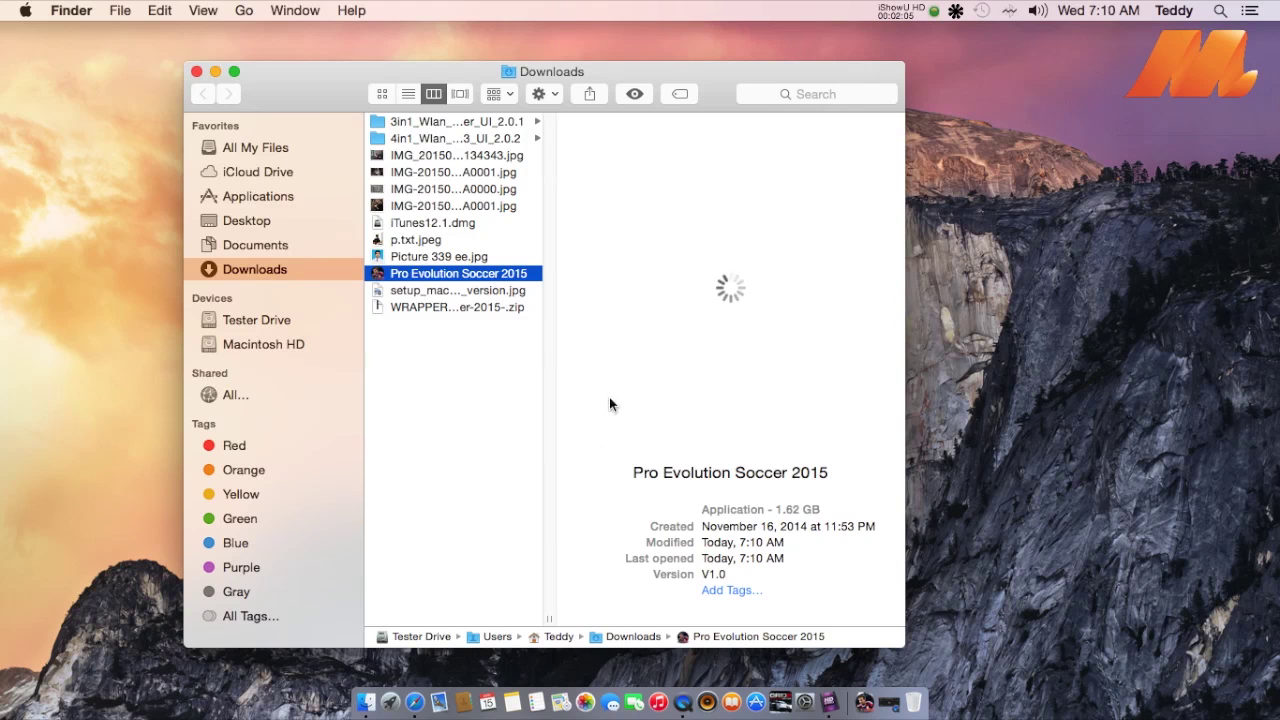
drag(444, 274, 693, 315)
click(196, 72)
drag(714, 386, 691, 303)
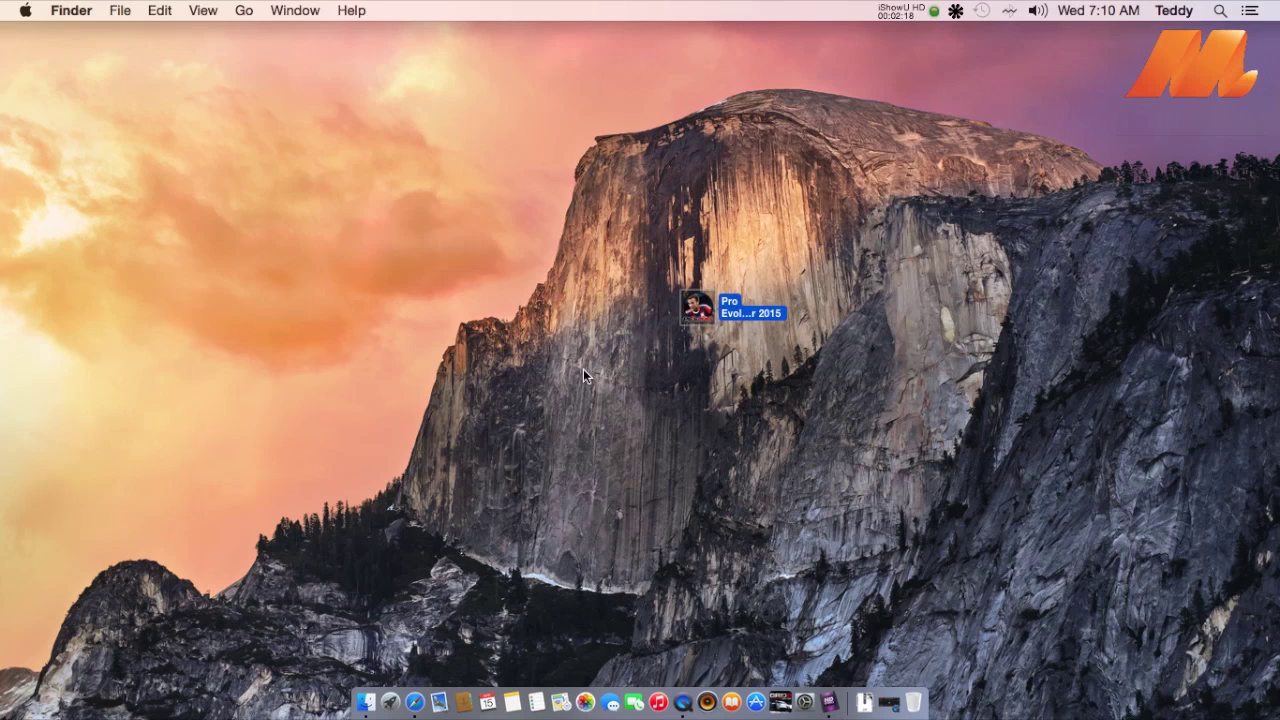
Show the package contents of the Pro Evolution Soccer 2015 application on the desktop.
right_click(702, 300)
click(759, 328)
drag(660, 500, 657, 585)
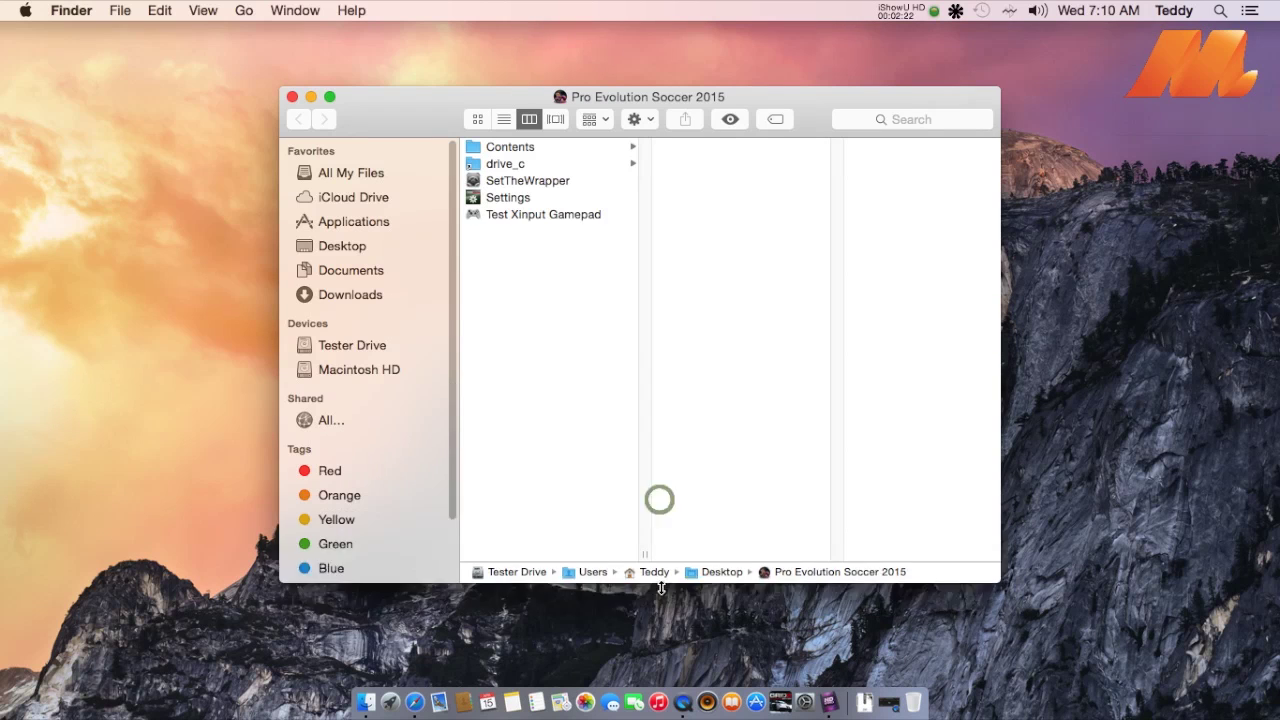
click(529, 344)
drag(529, 344, 527, 213)
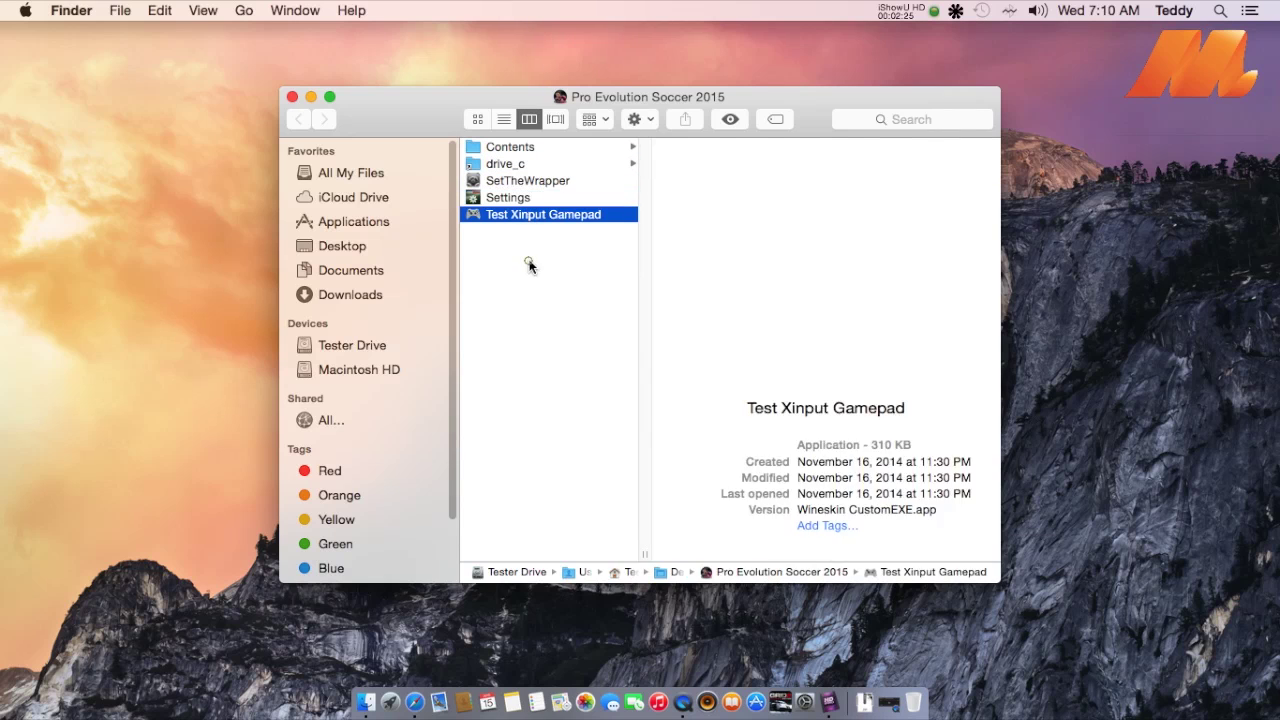
click(529, 261)
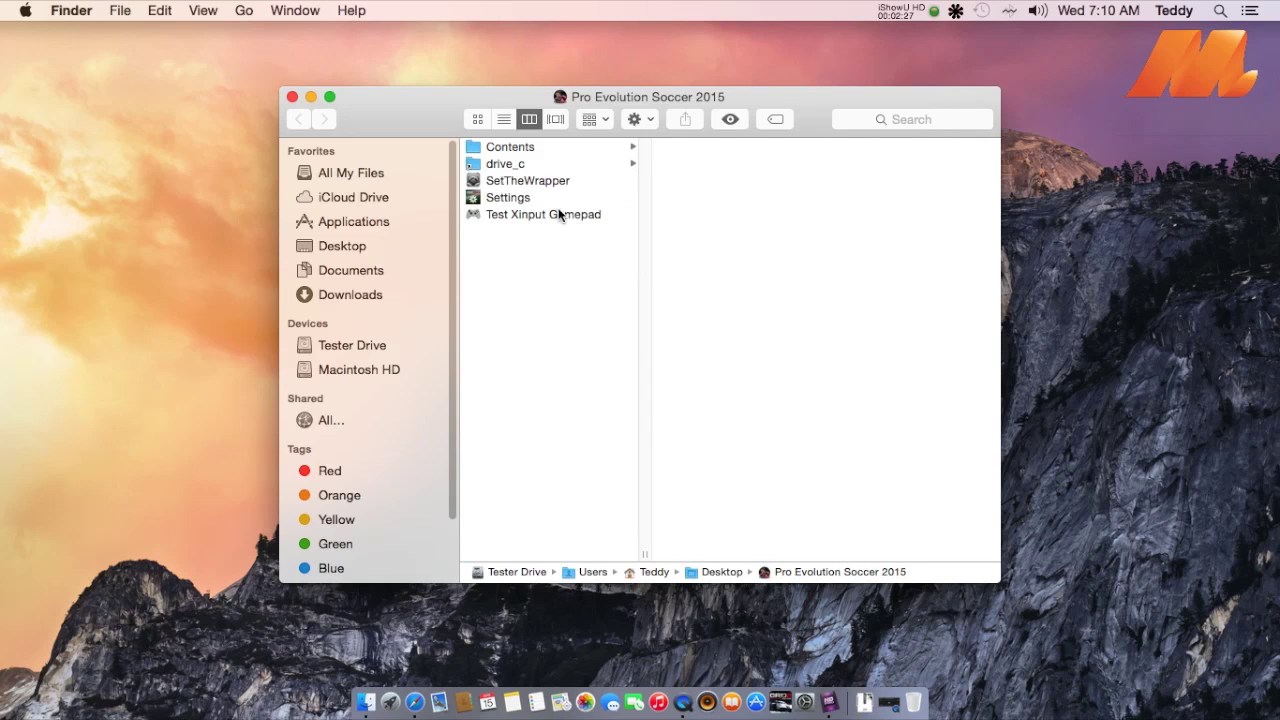
Launch SetTheWrapper from the package and start a software installation from a setup executable.
click(530, 182)
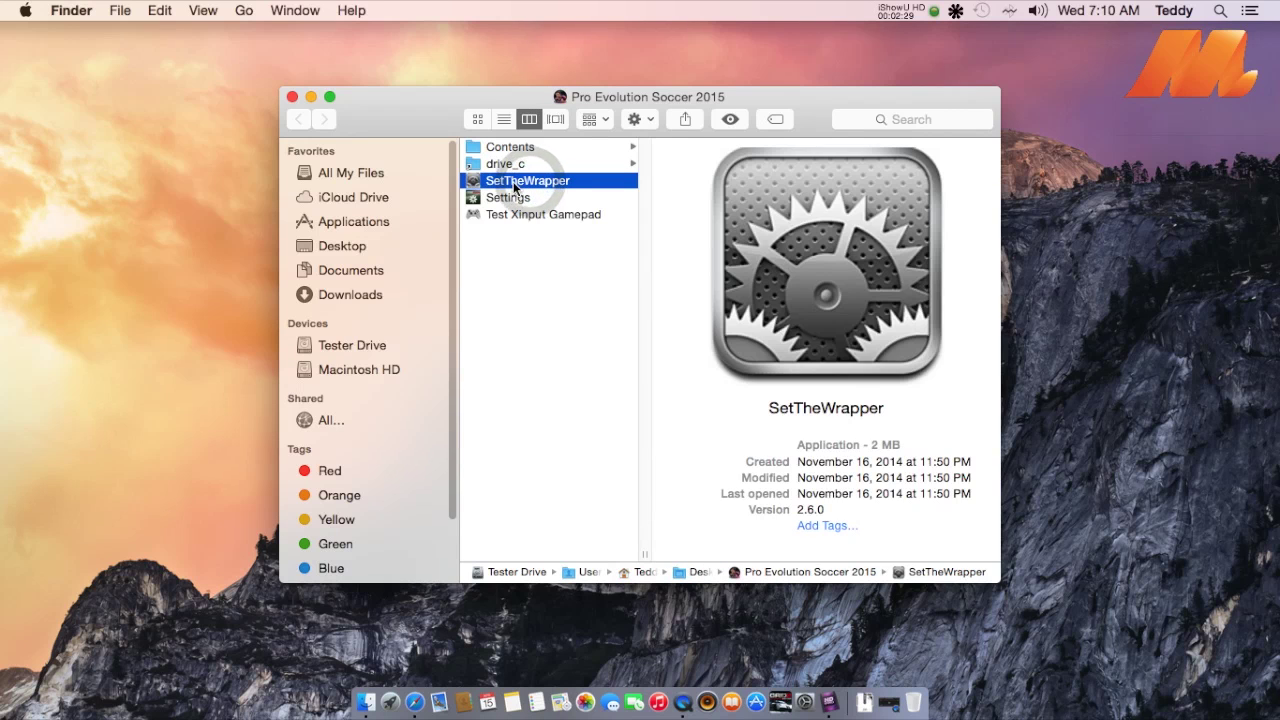
double_click(513, 185)
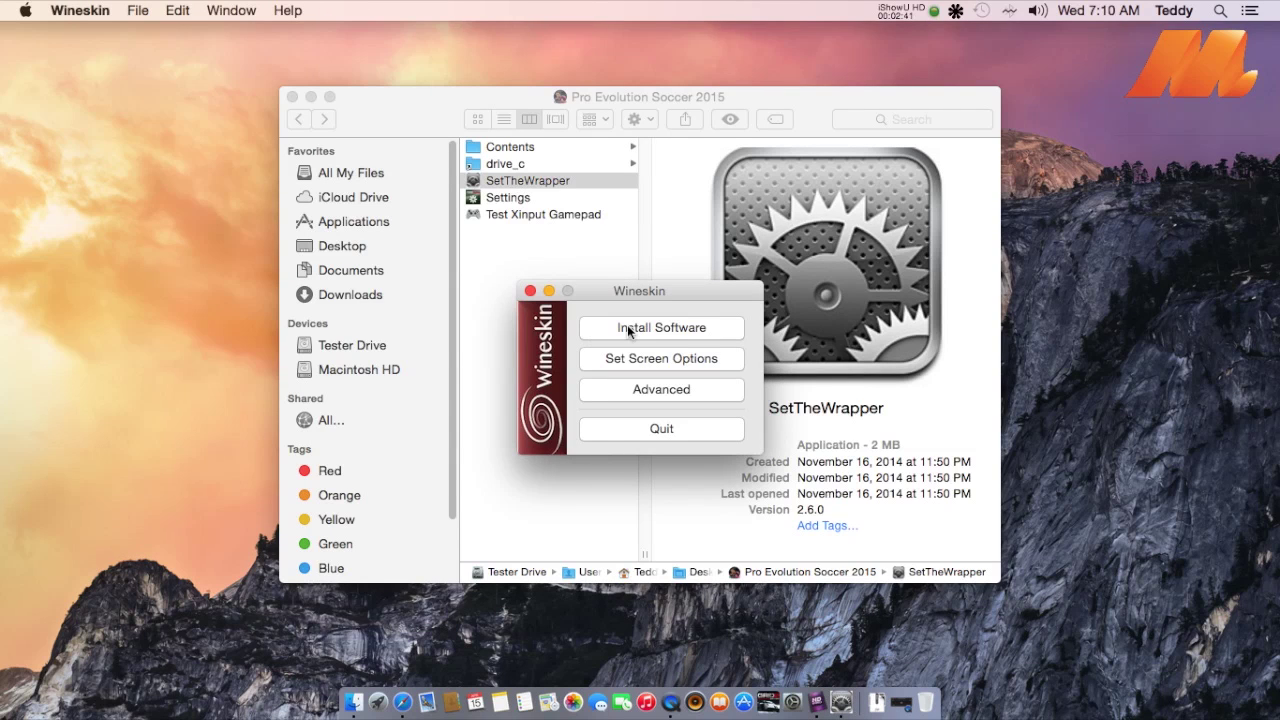
click(627, 325)
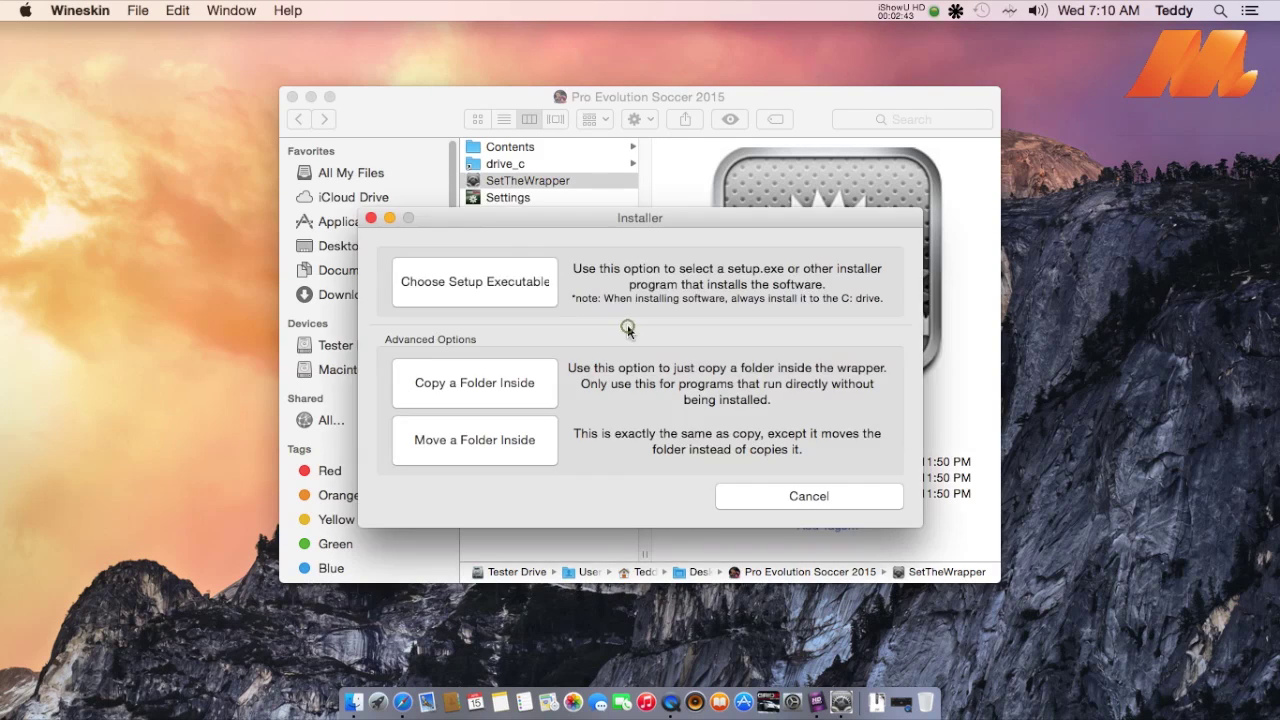
click(494, 292)
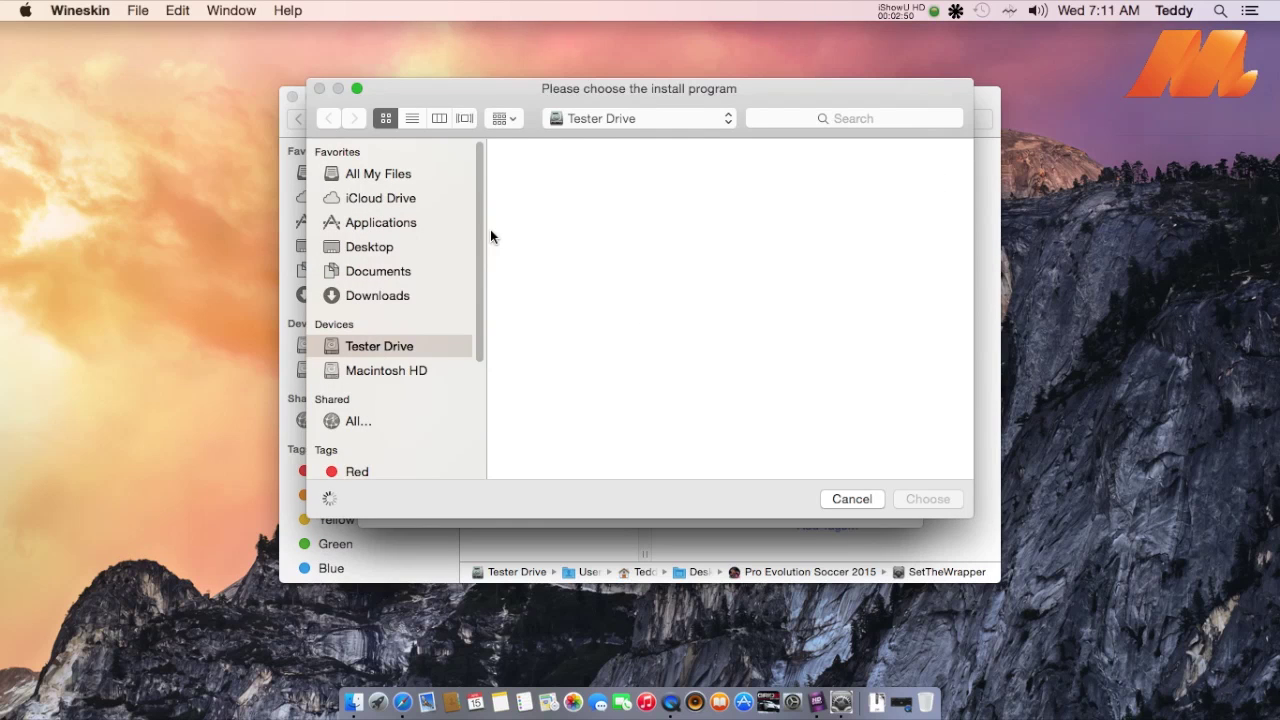
Browse in column view to the Windows App folder inside the home folder's Documents on Macintosh HD.
drag(530, 96, 520, 85)
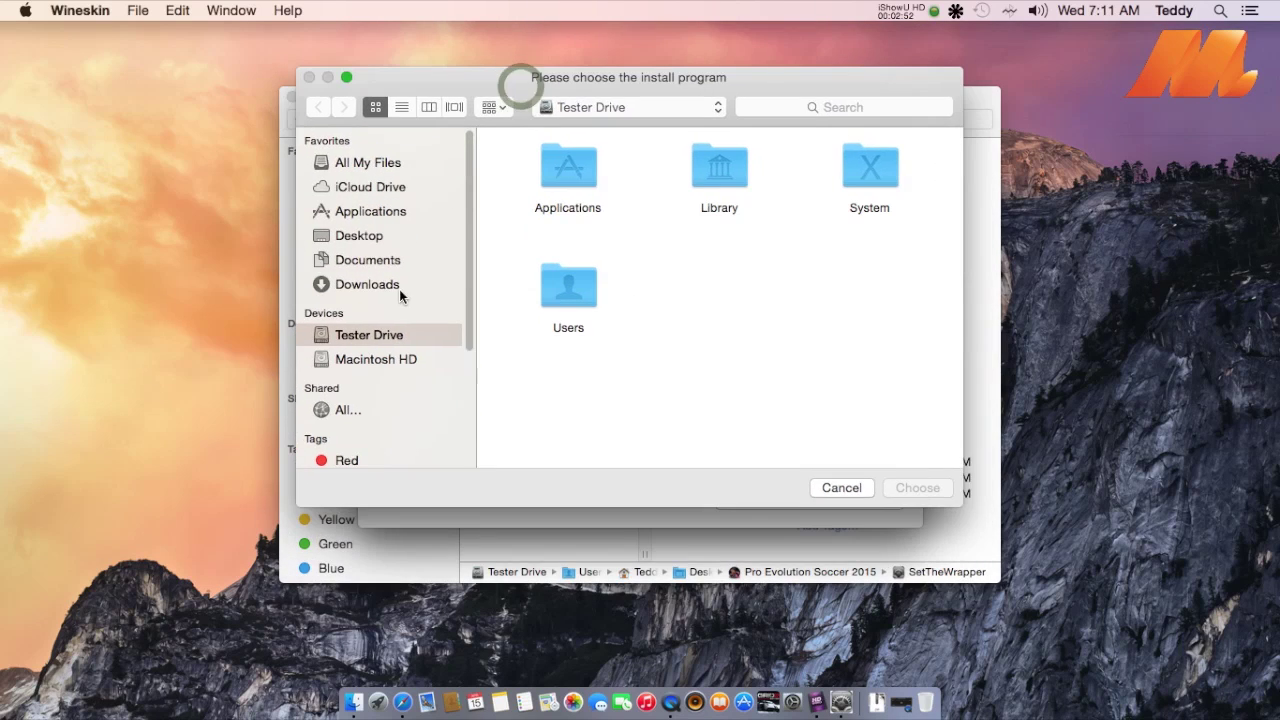
click(382, 357)
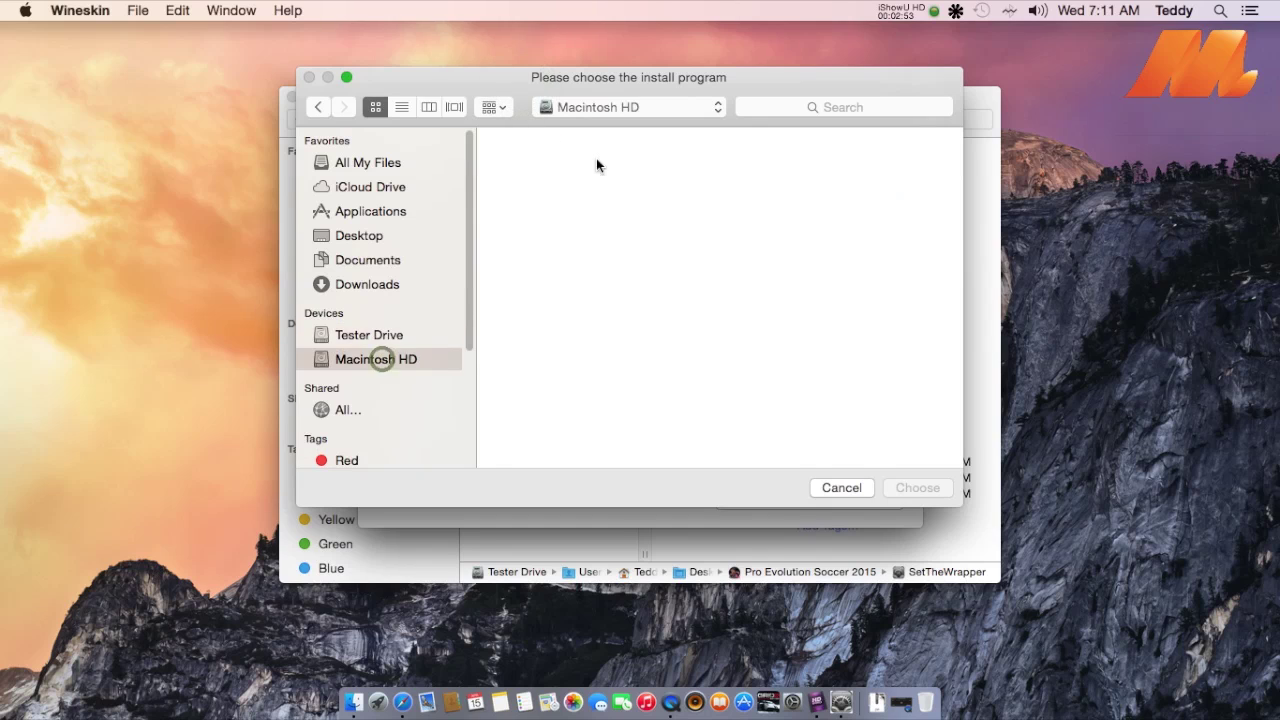
click(428, 107)
click(525, 188)
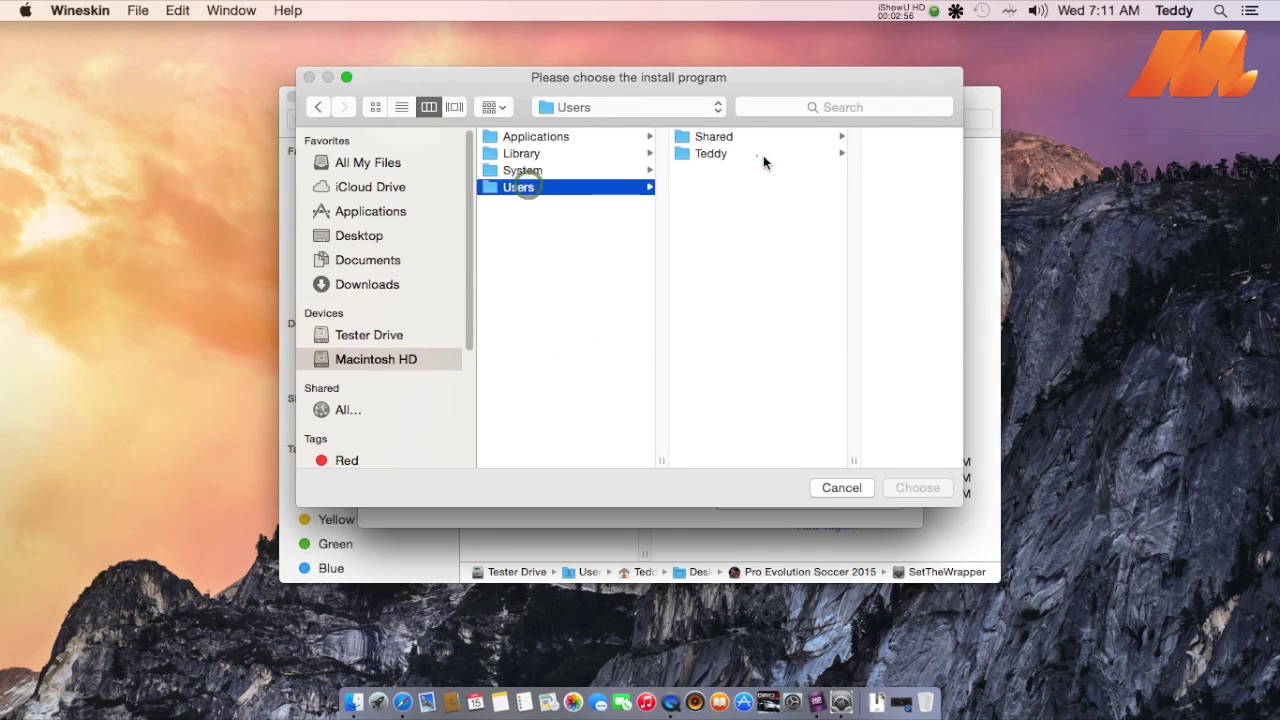
click(758, 155)
click(838, 170)
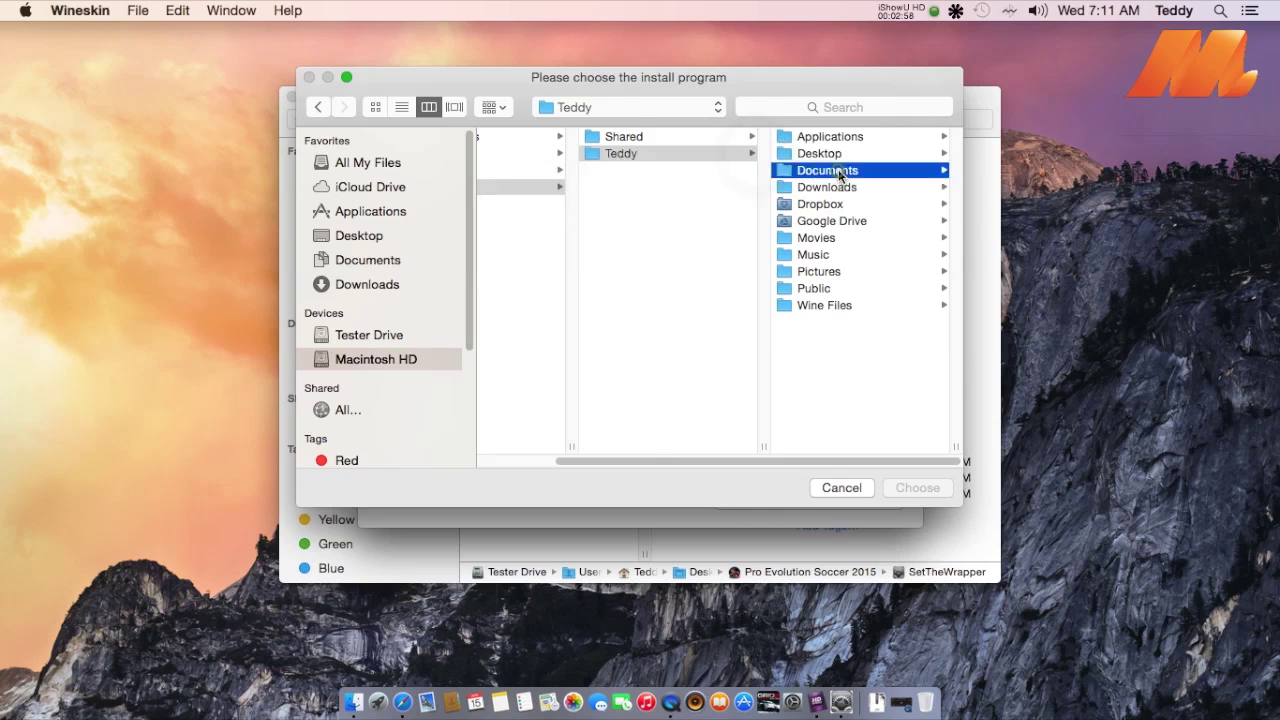
scroll(836, 300, down, 5)
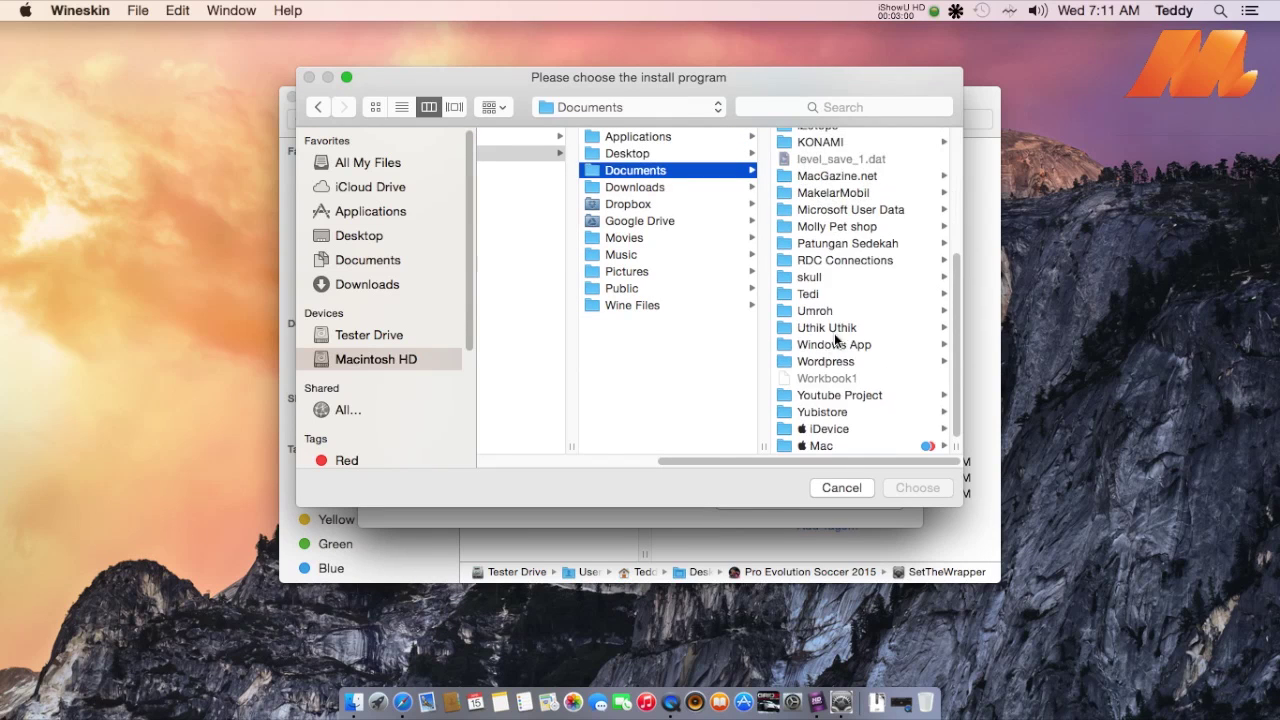
click(826, 344)
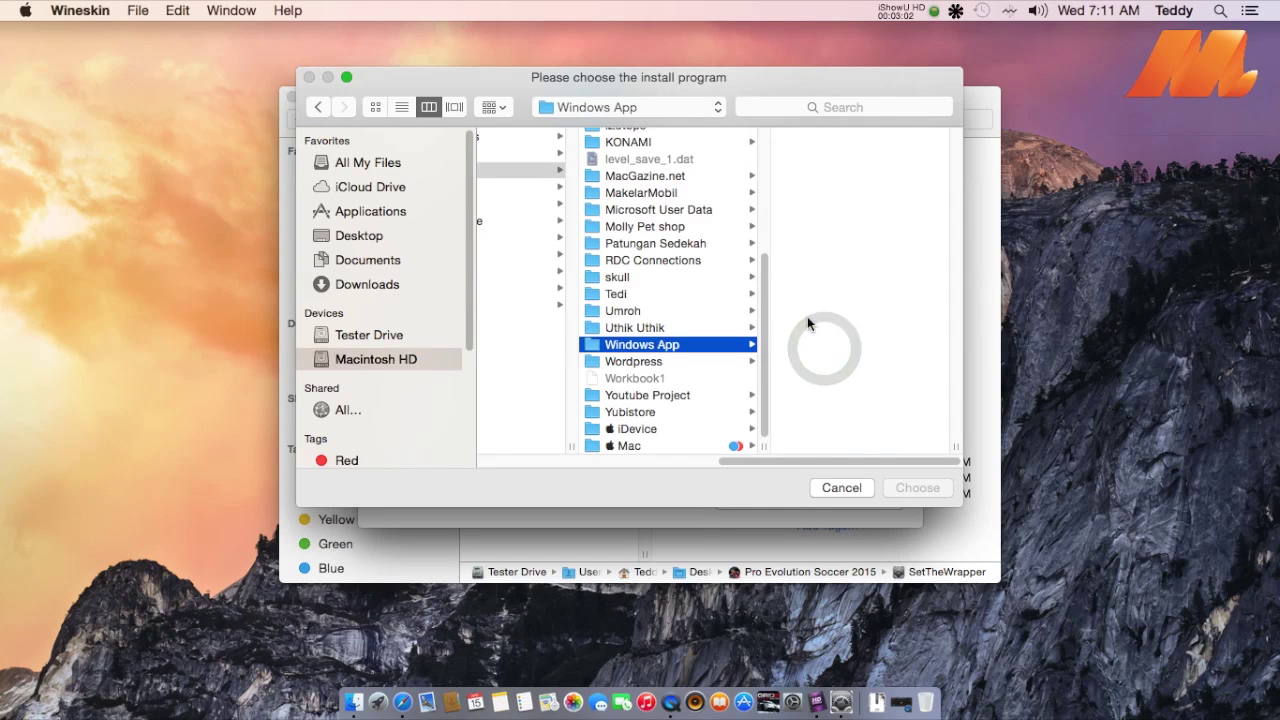
Choose the game's setup program within the Windows App subfolders as the install program.
scroll(819, 317, down, 4)
click(824, 440)
click(862, 288)
click(828, 221)
click(917, 486)
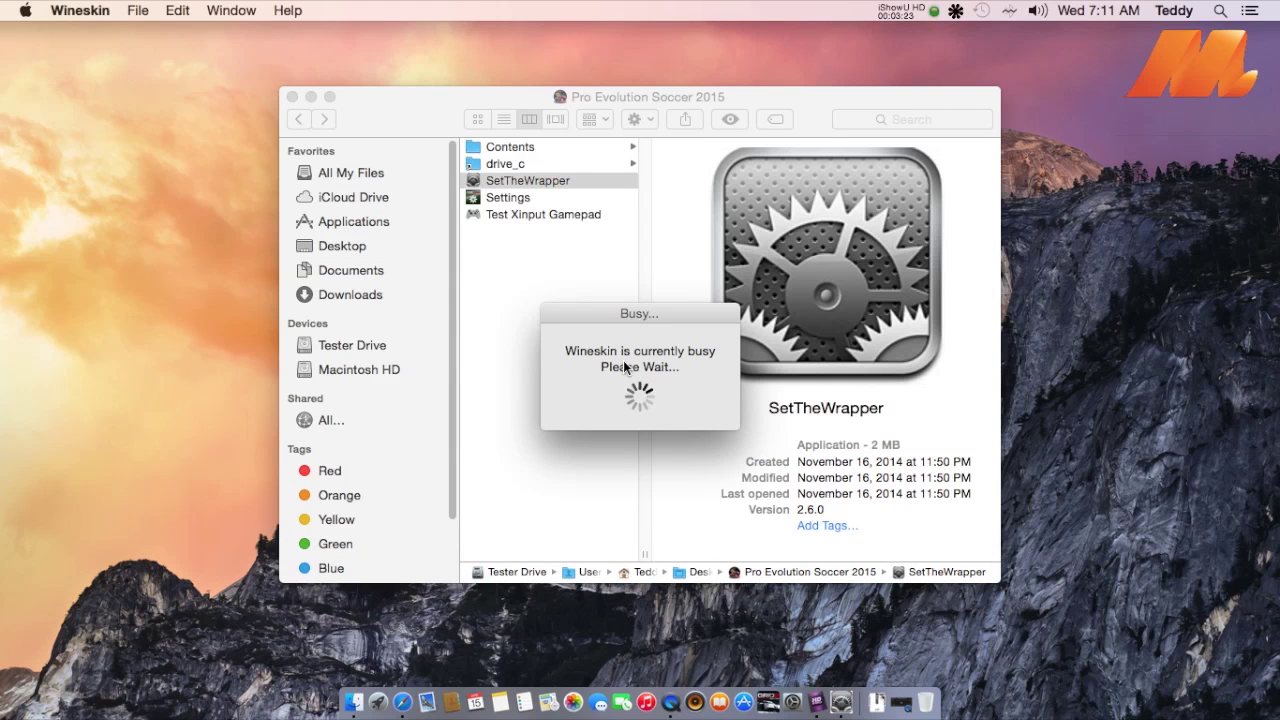
Start the game installer in English.
click(634, 304)
click(641, 316)
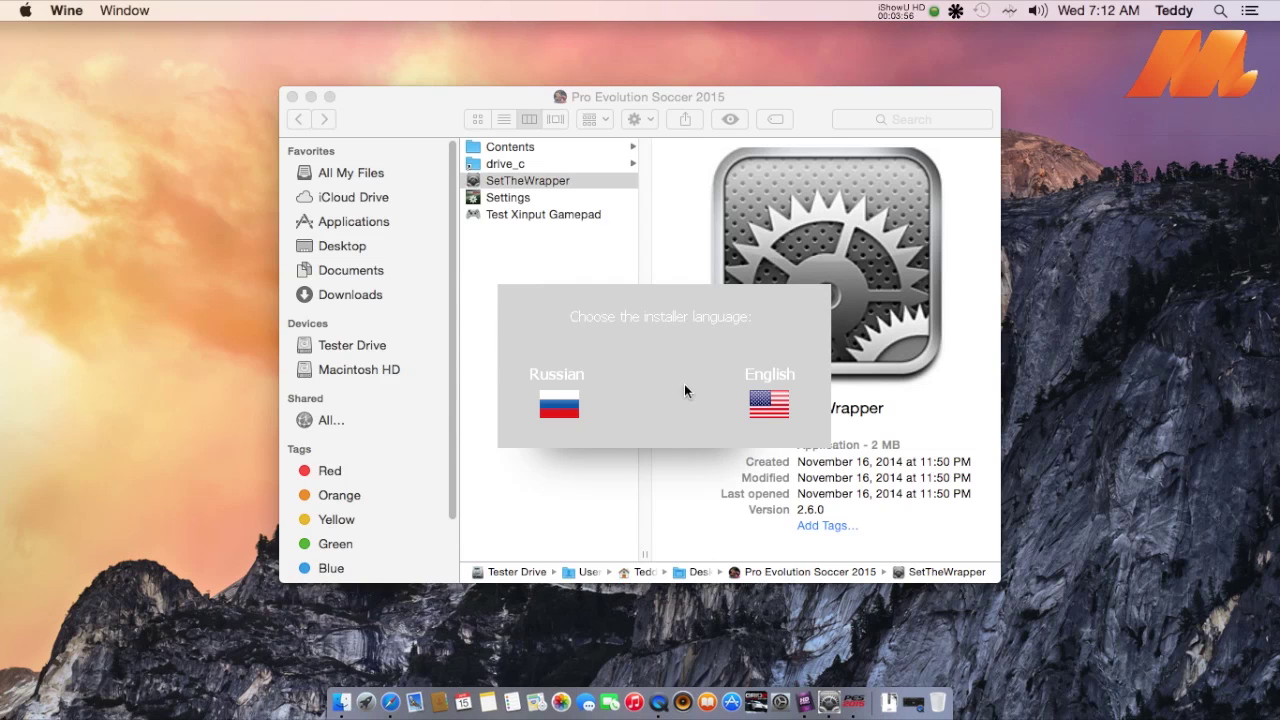
click(790, 406)
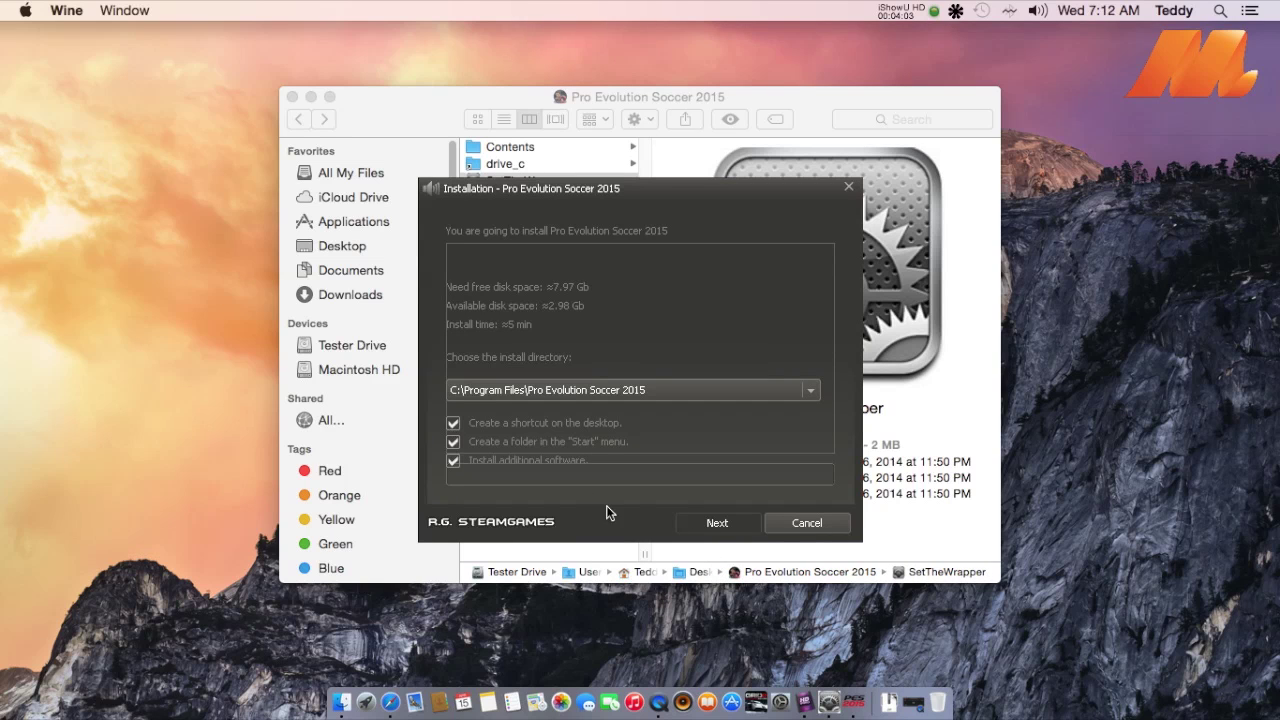
Toggle the desktop shortcut and Start menu folder options in the Pro Evolution Soccer 2015 installer and continue the installation.
click(502, 425)
click(488, 443)
click(718, 522)
click(490, 425)
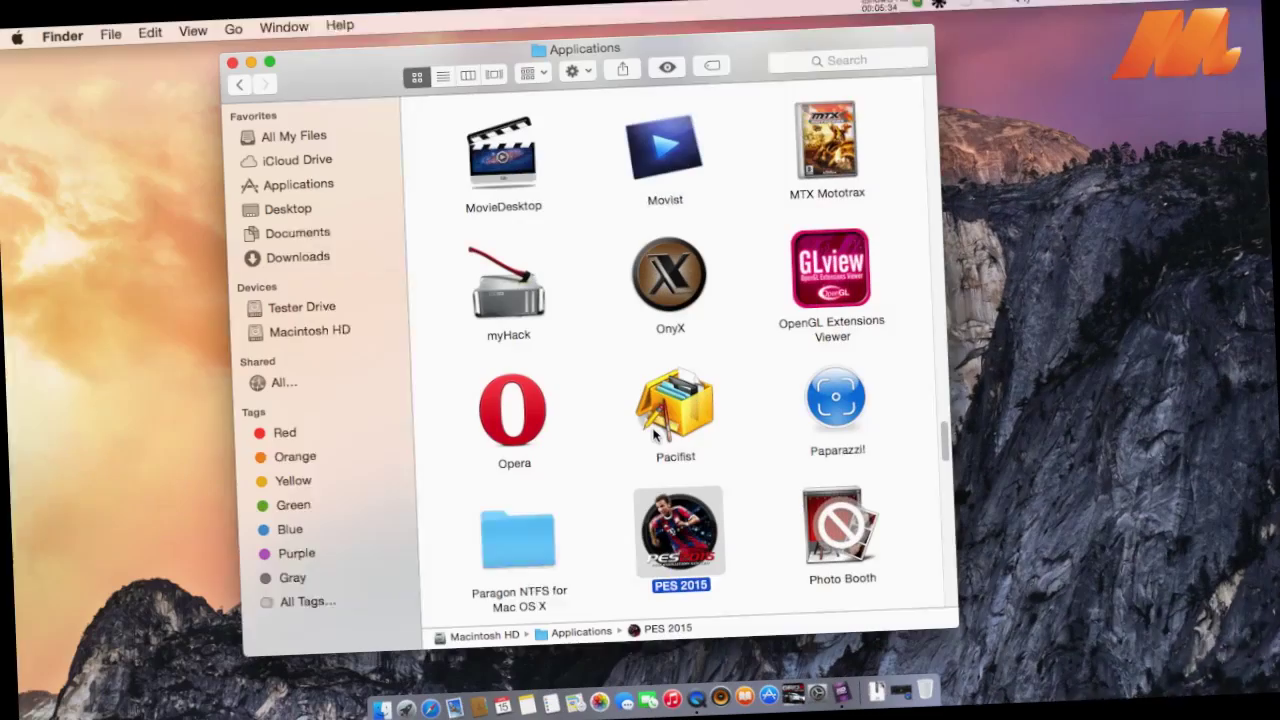
Show the package contents of PES 2015 in the Applications folder on Macintosh HD.
scroll(650, 370, down, 2)
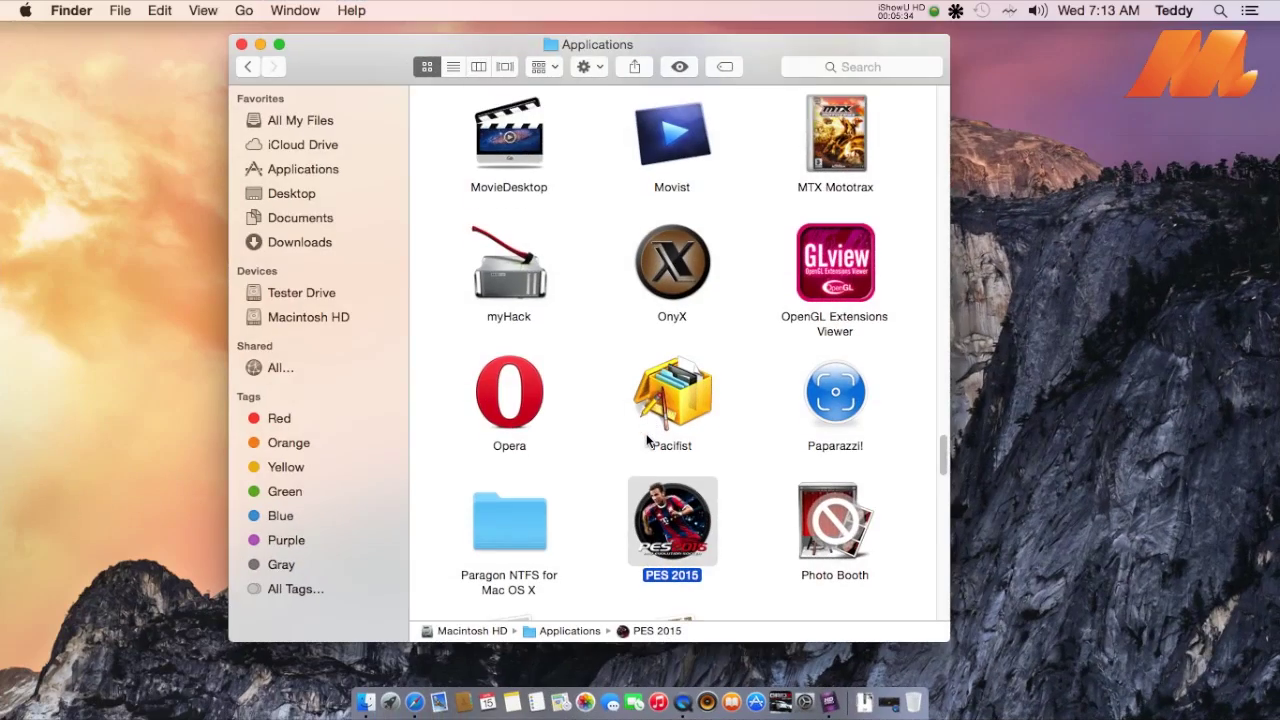
right_click(705, 532)
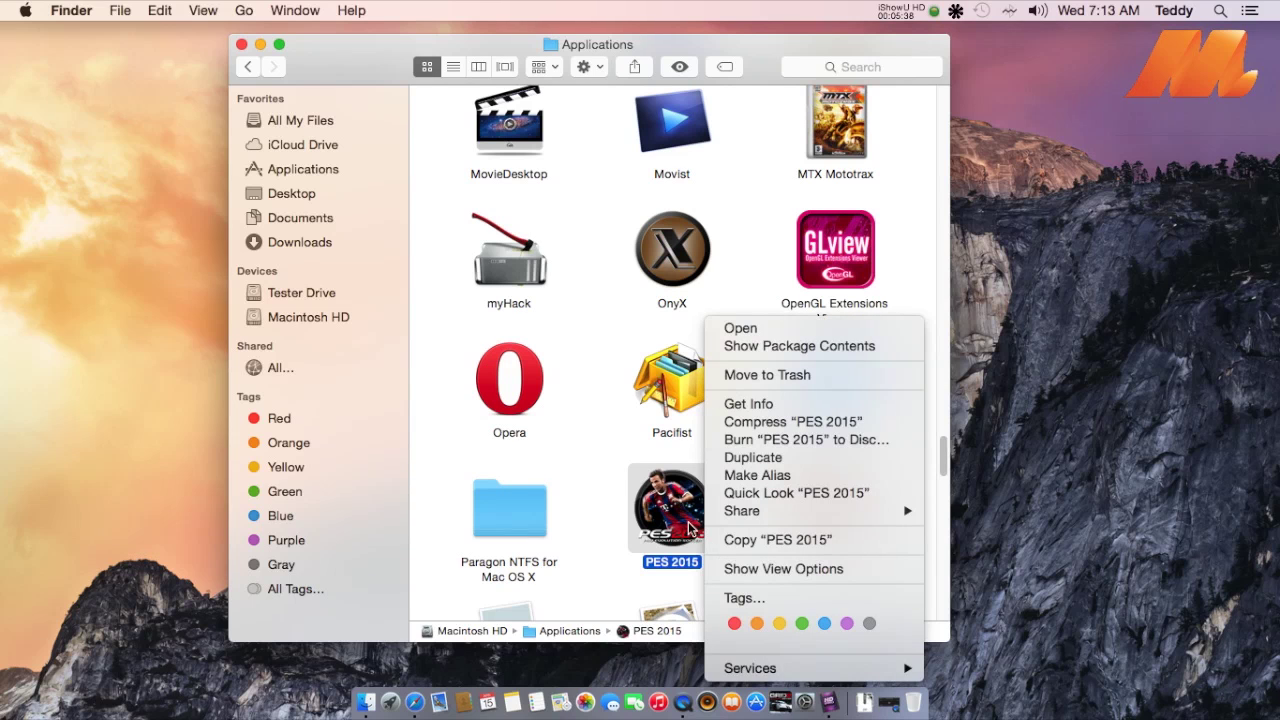
click(755, 347)
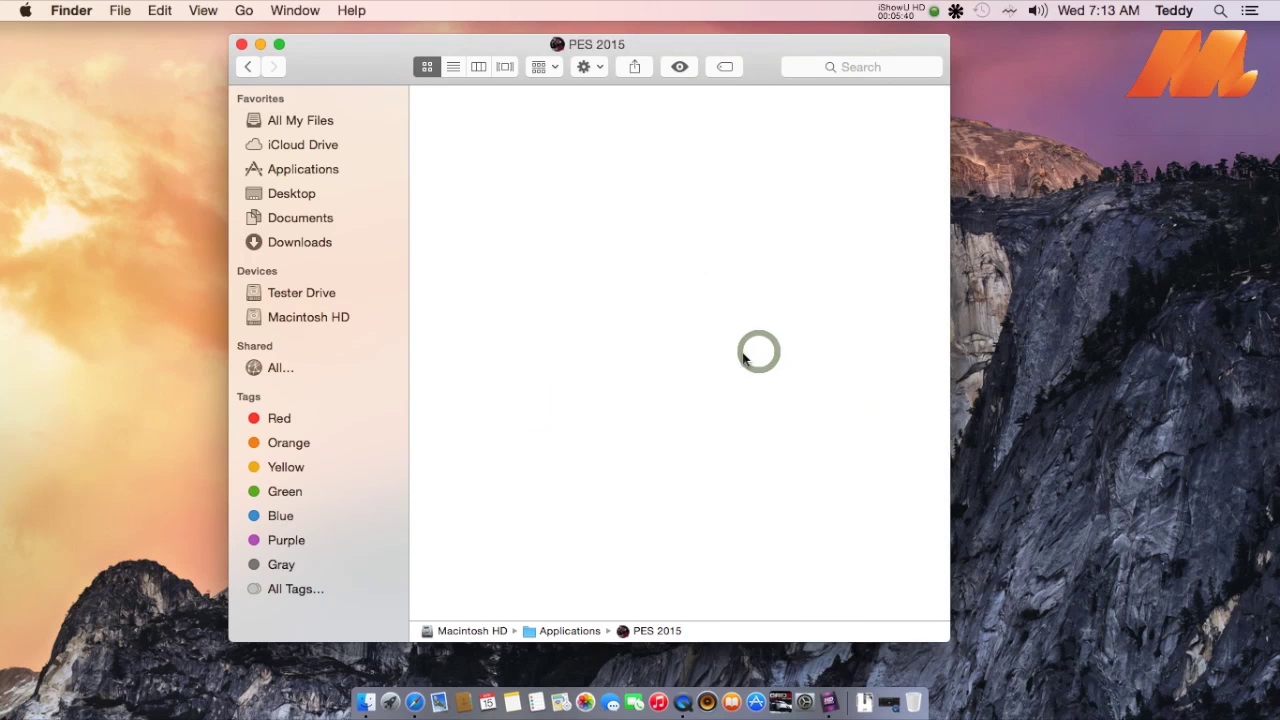
Show the PES 2015 package contents in column view and launch SetTheWrapper.
click(478, 67)
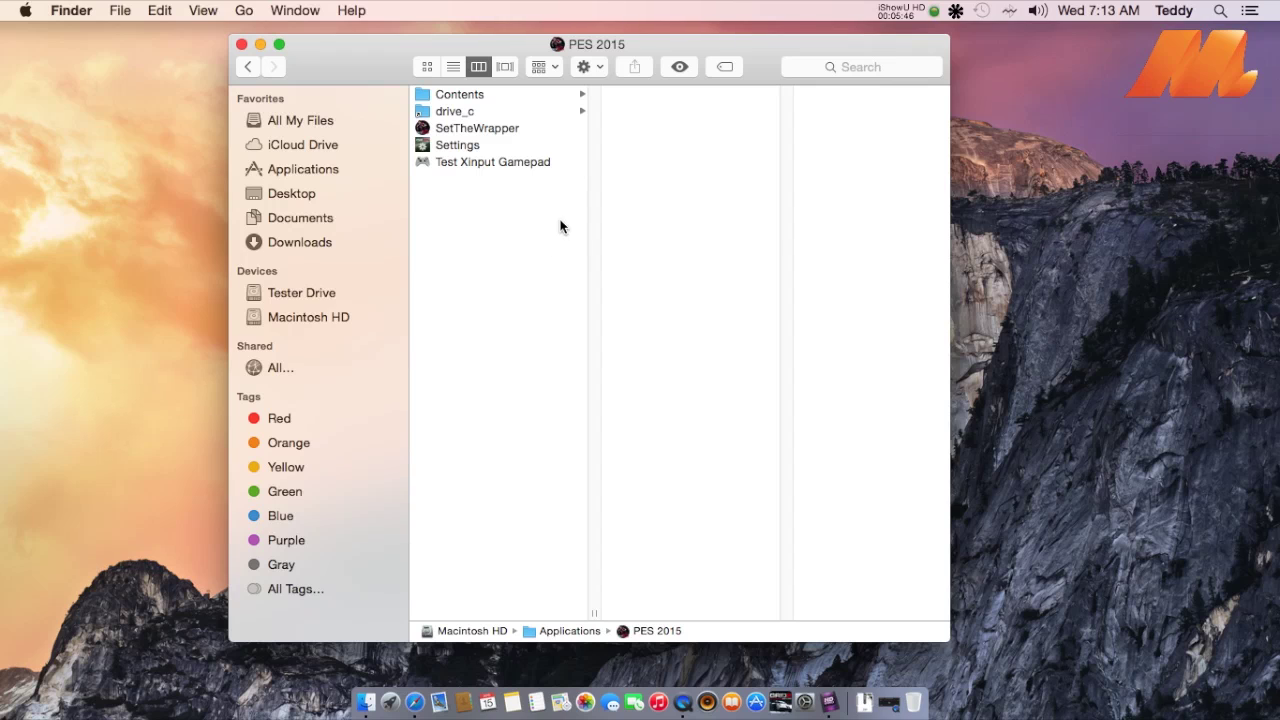
click(456, 131)
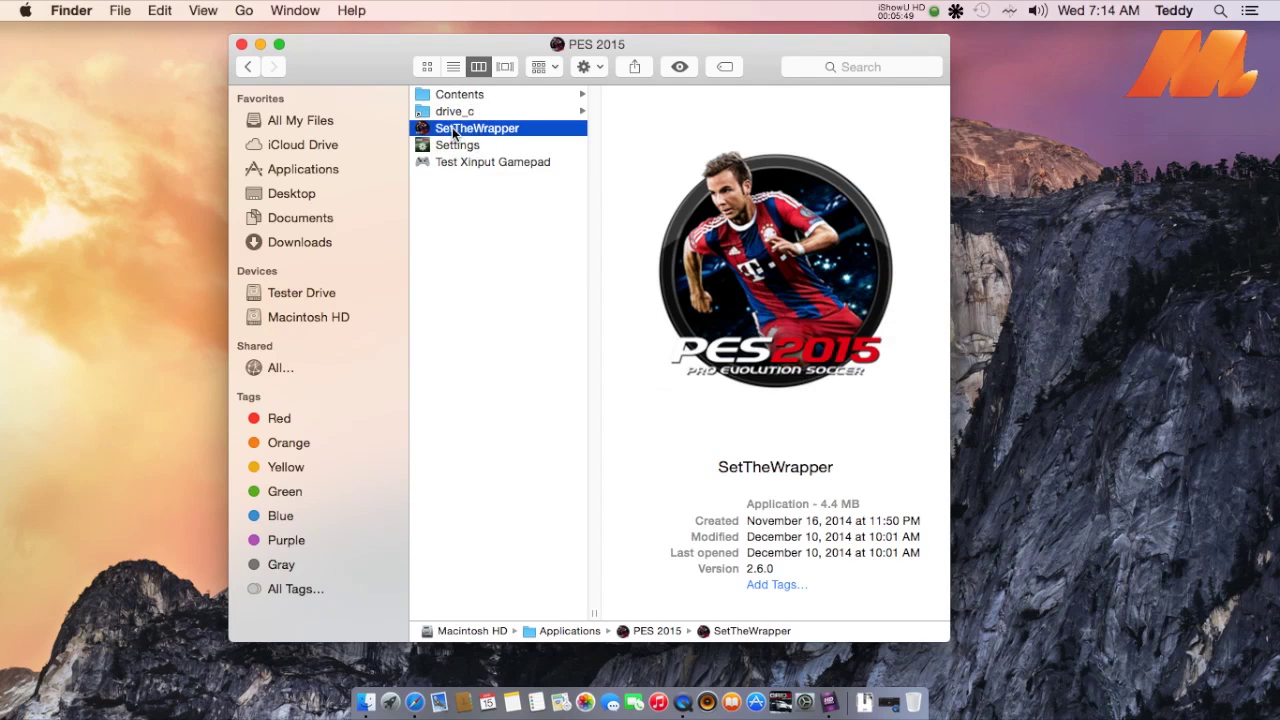
double_click(453, 131)
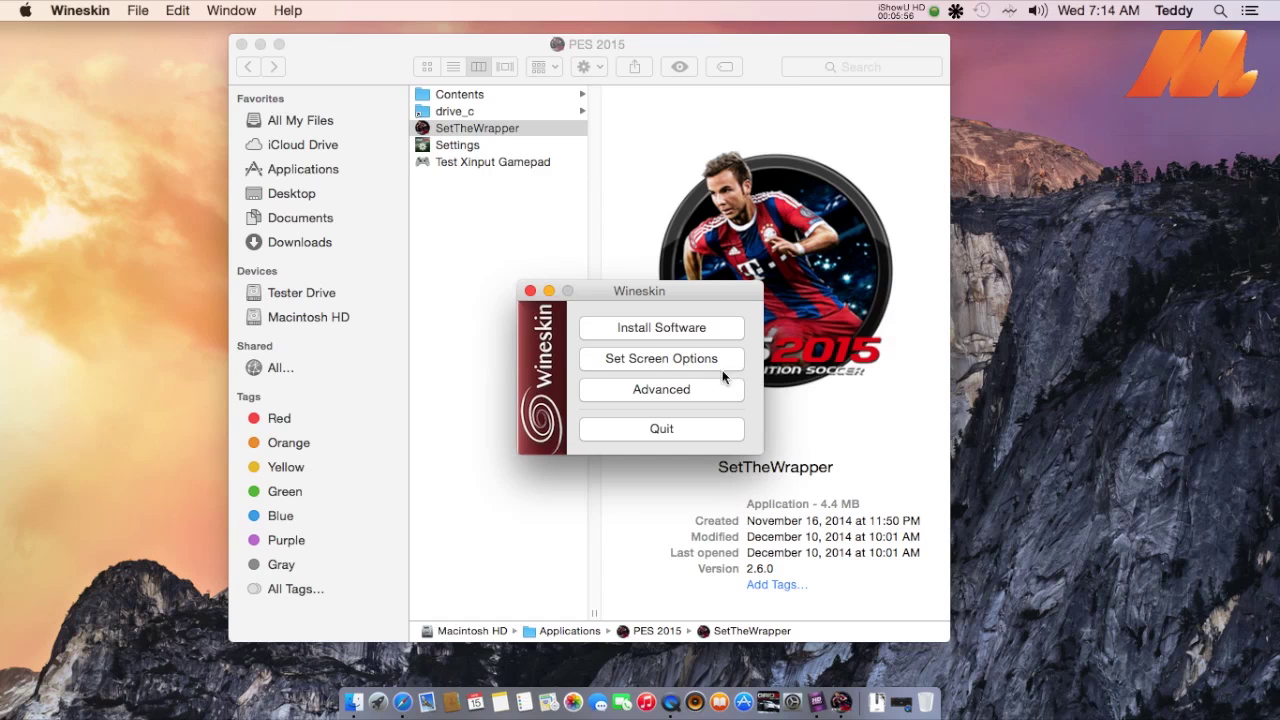
Review Wineskin's screen options, including the virtual desktop resolution choices, and return to the main Wineskin window.
click(665, 360)
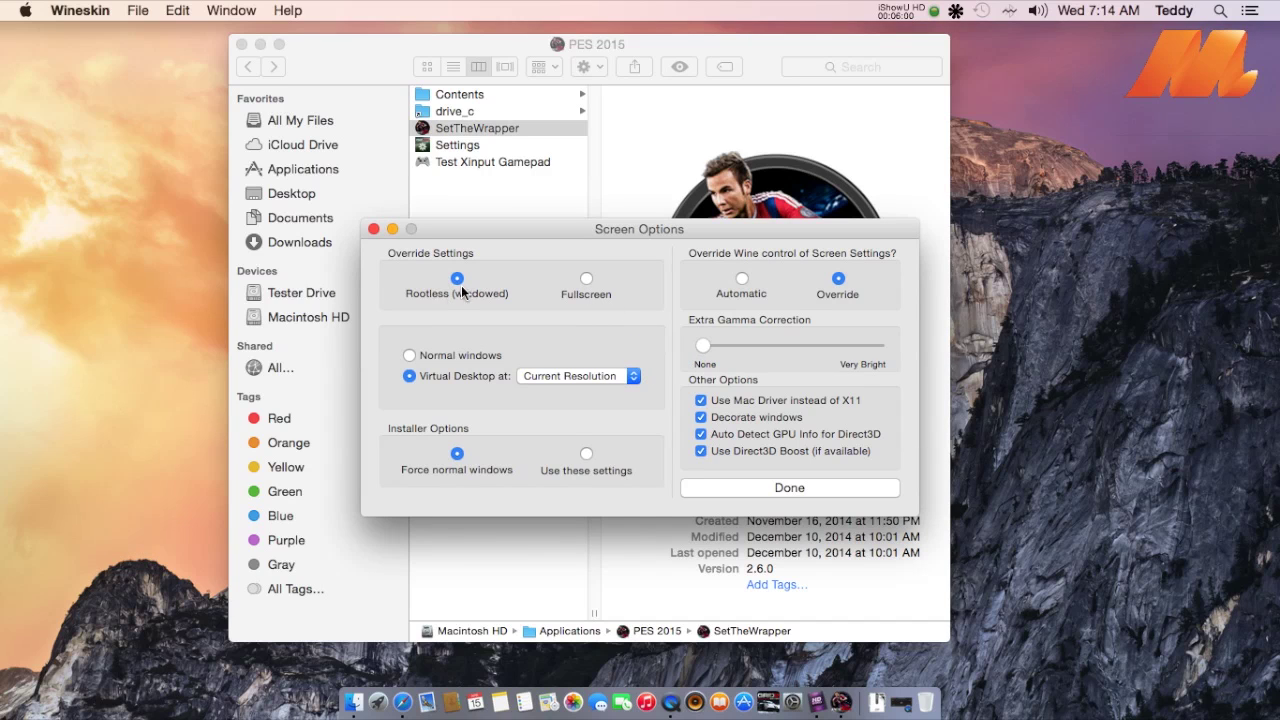
click(556, 376)
click(558, 376)
click(757, 488)
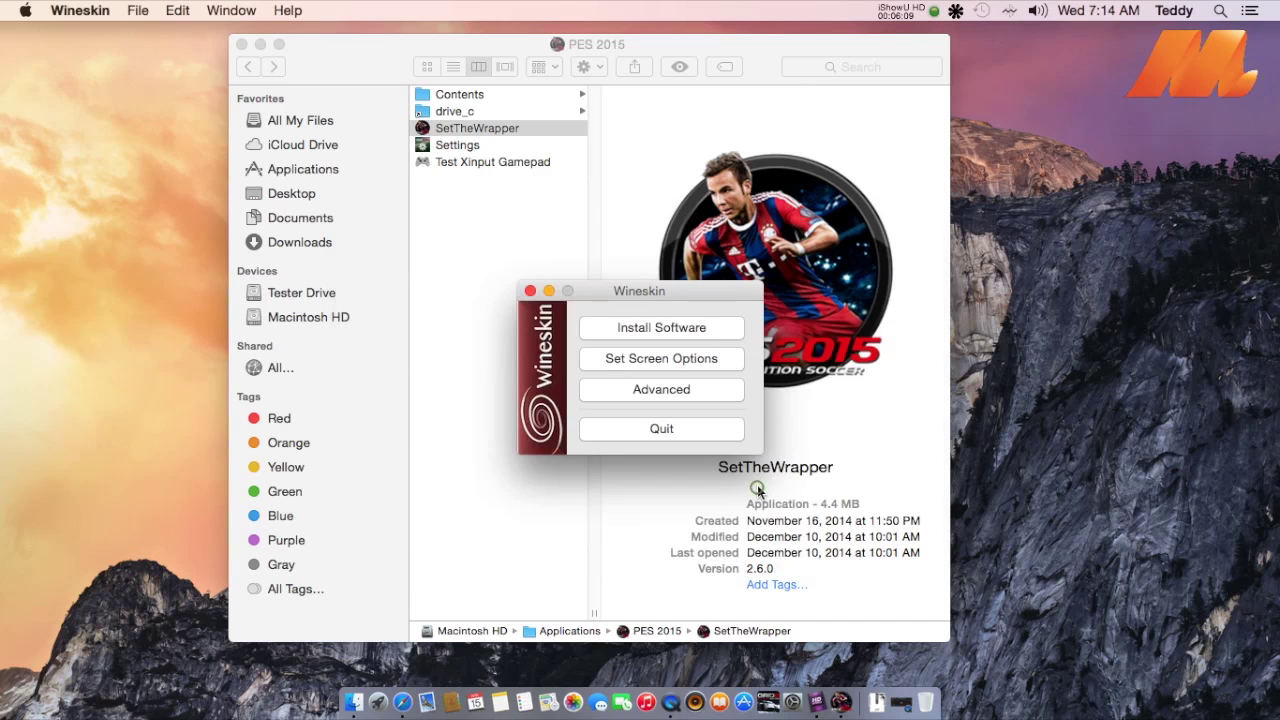
Review the configuration, tools and options pages of Wineskin's advanced settings, and close Wineskin.
click(654, 391)
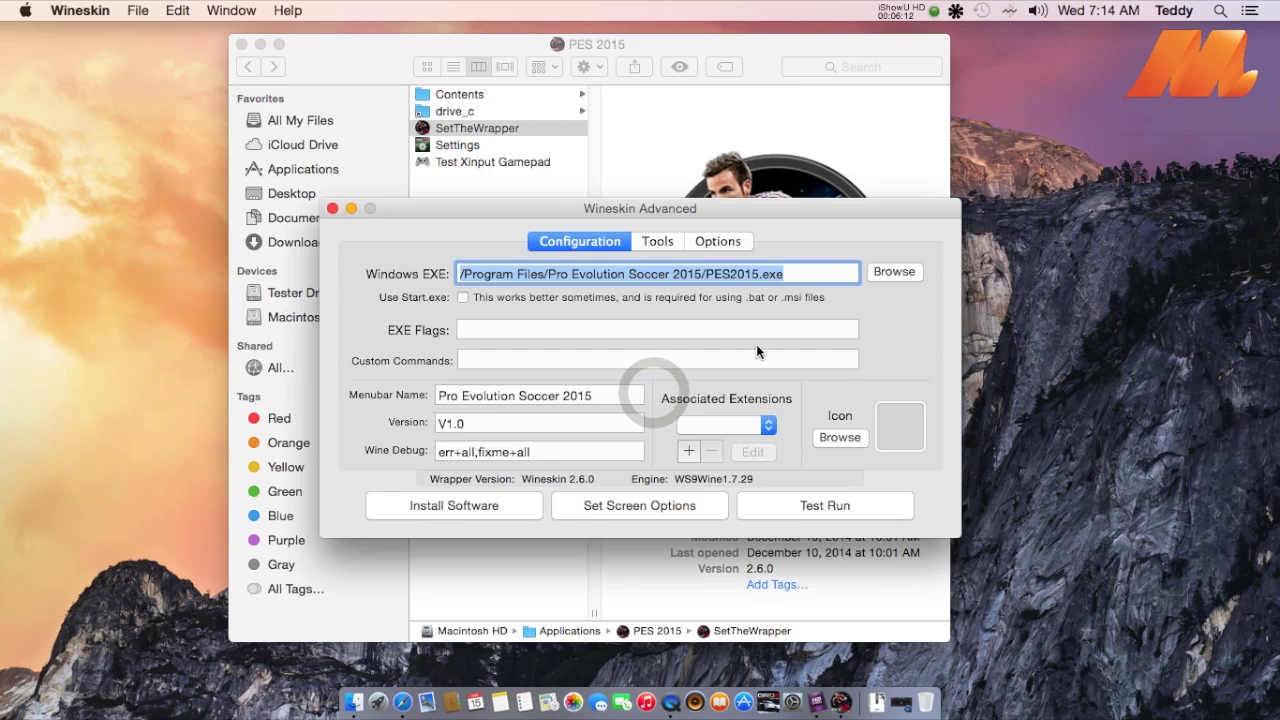
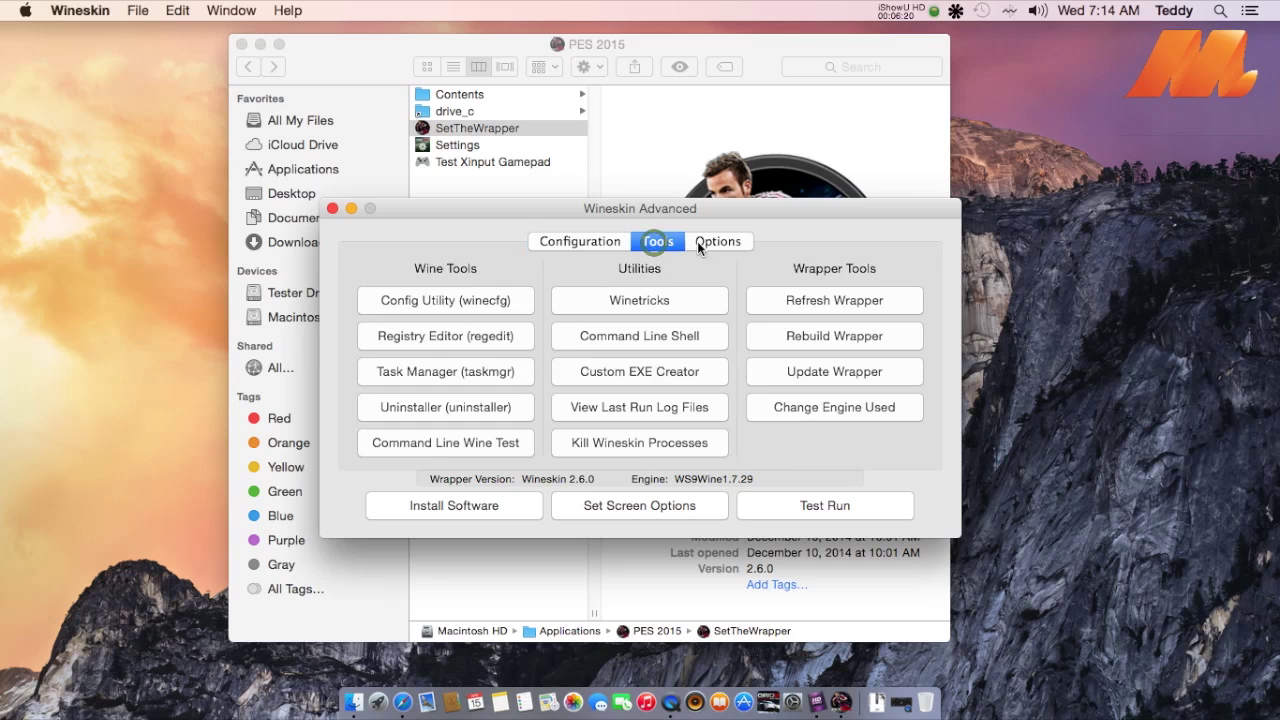
click(718, 243)
click(657, 241)
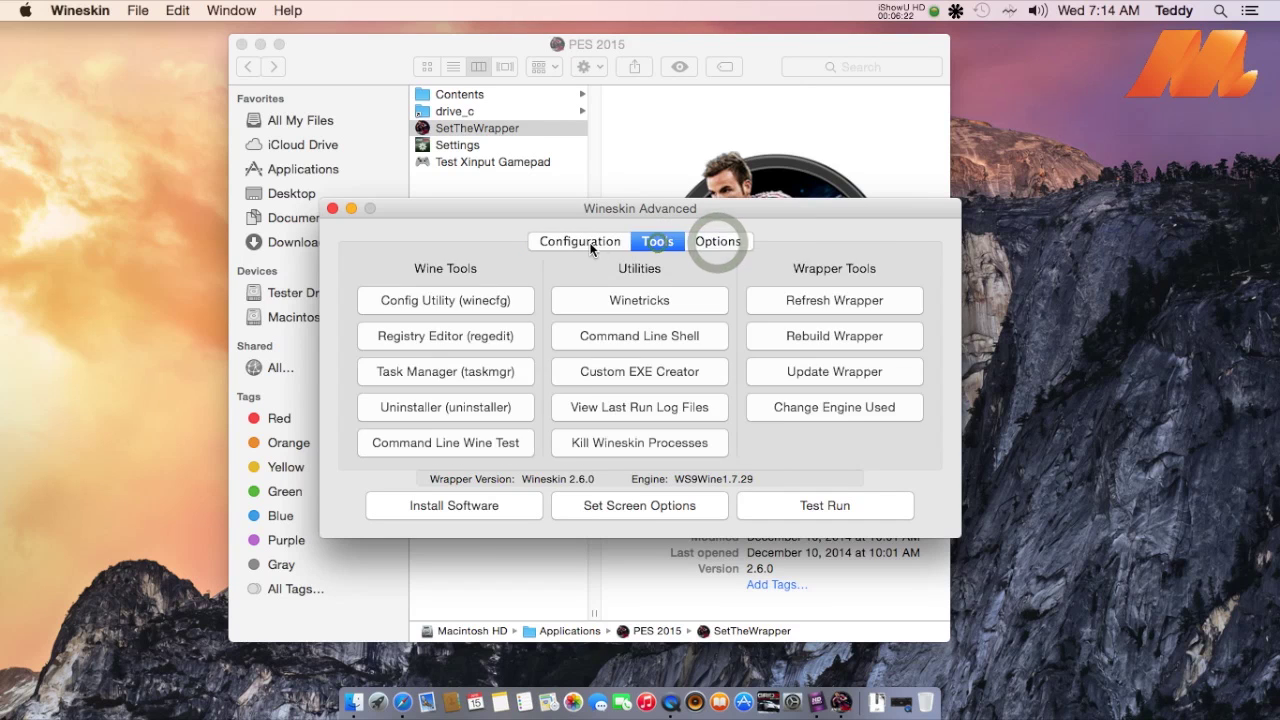
click(583, 242)
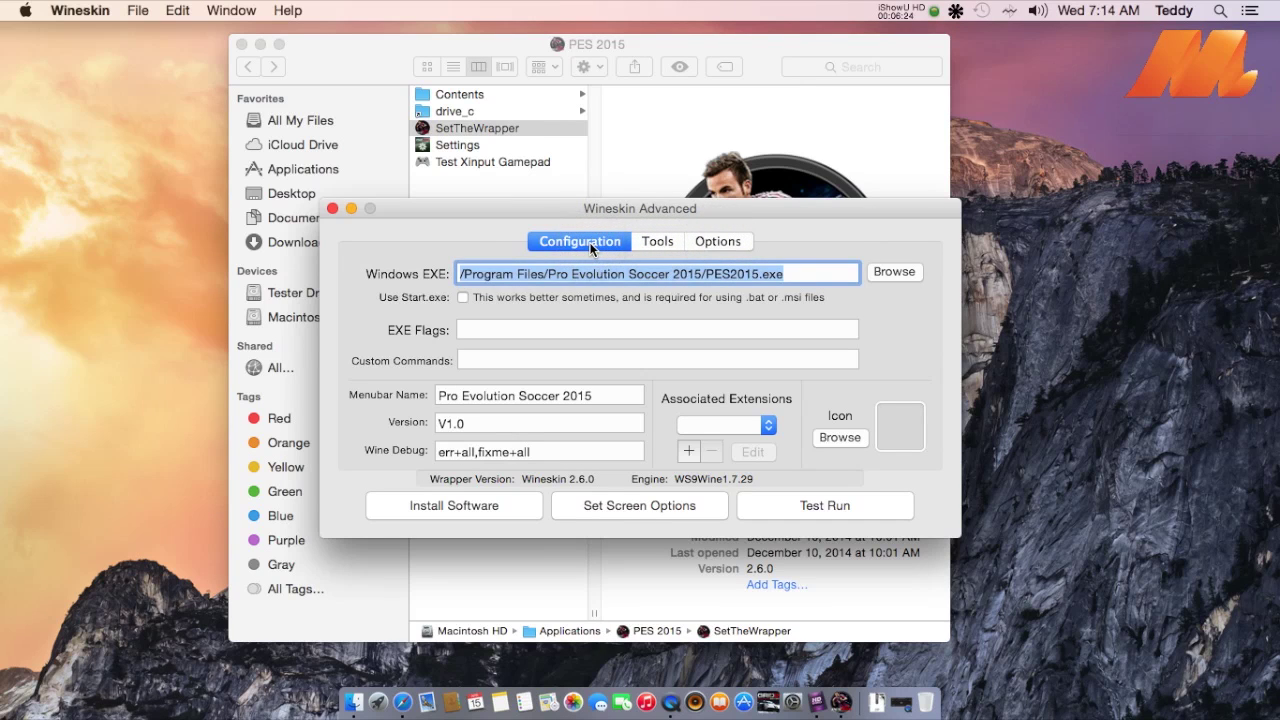
click(333, 210)
click(529, 209)
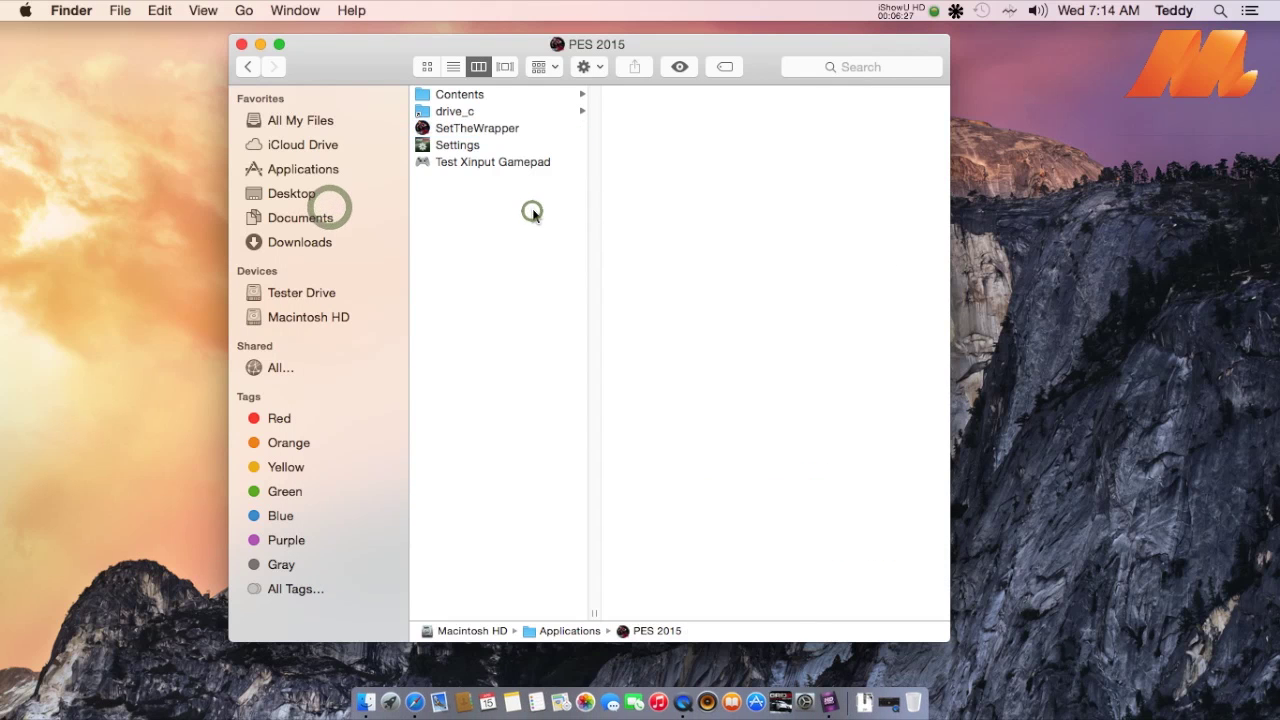
Open the Settings application from the PES 2015 package and check the available display resolutions.
click(452, 146)
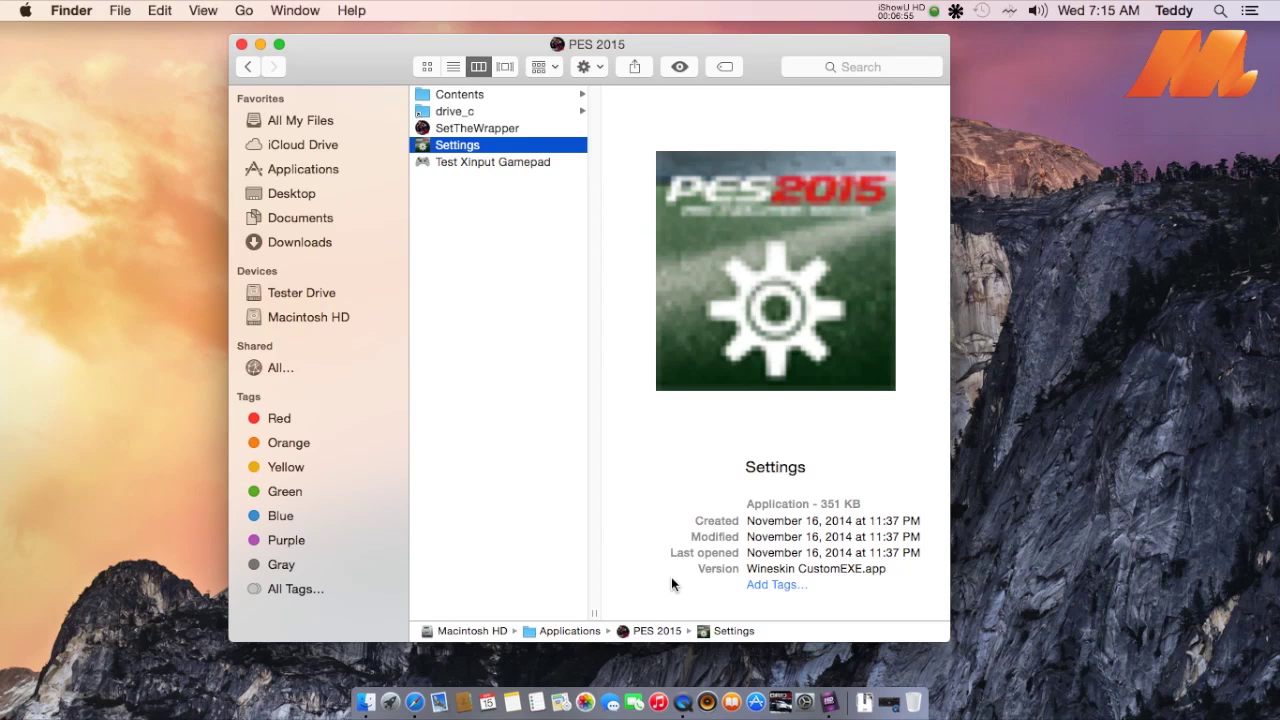
click(545, 453)
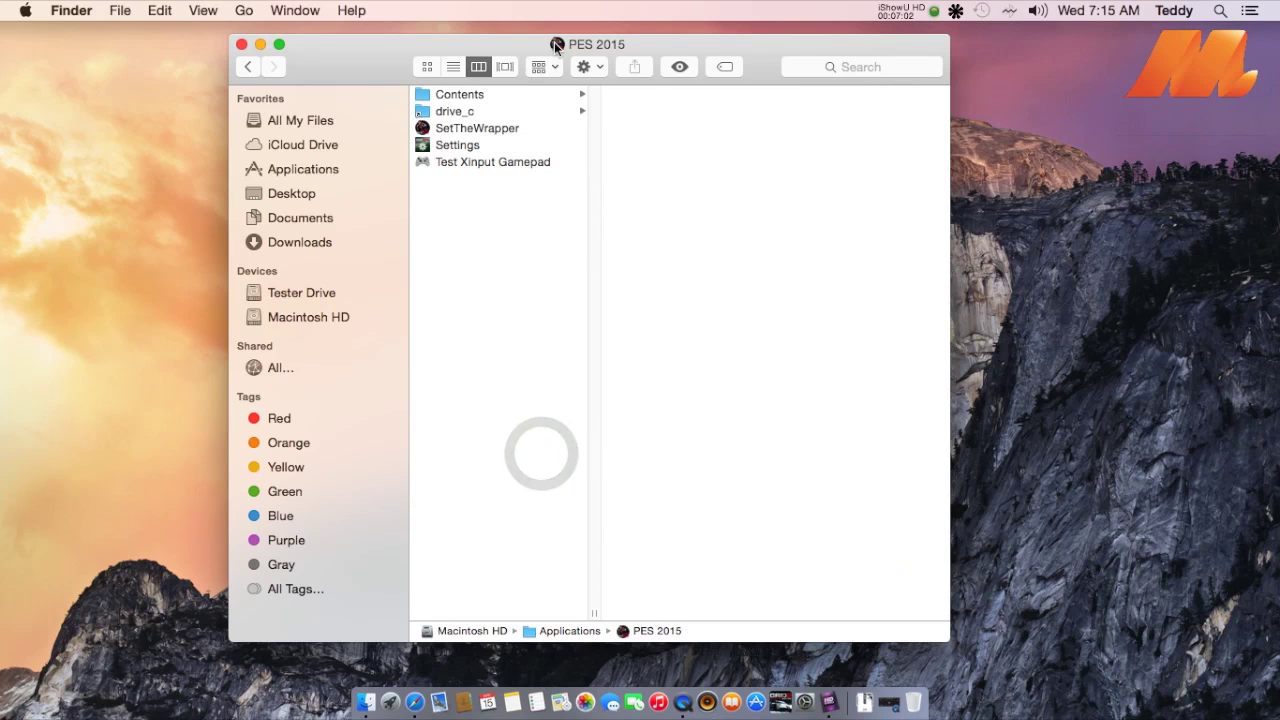
super+click(590, 44)
click(517, 257)
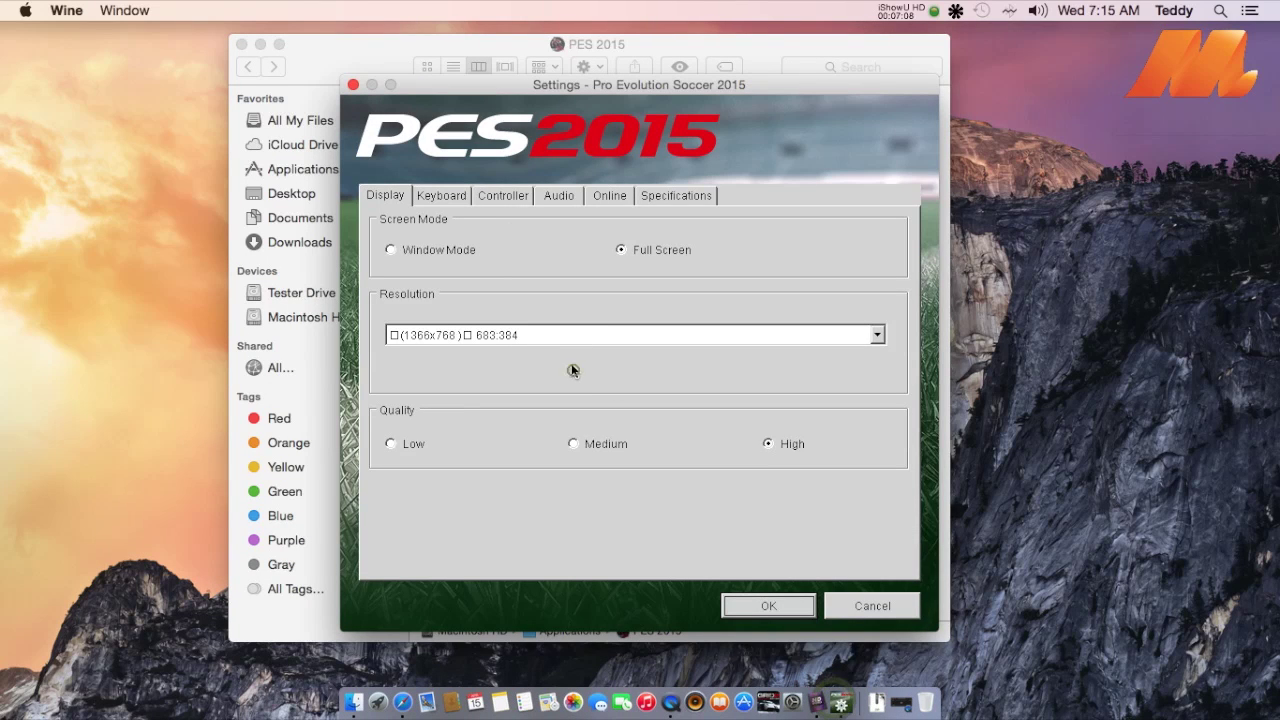
click(548, 335)
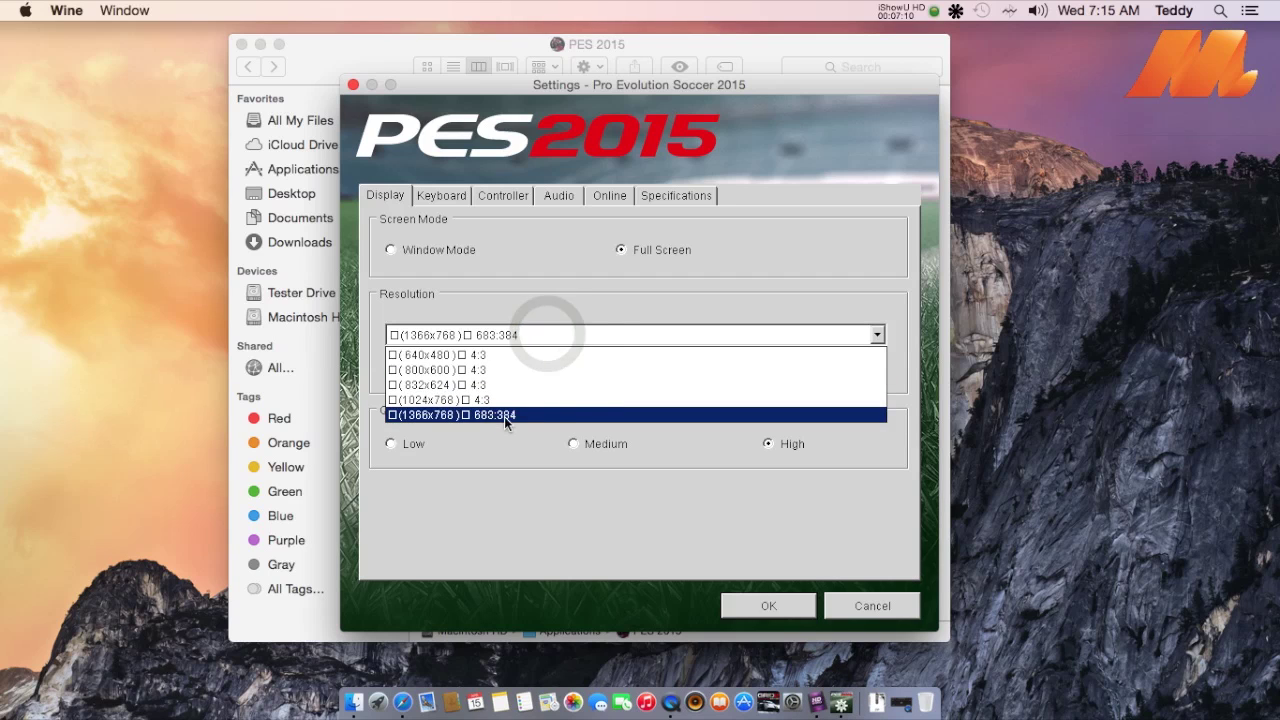
click(562, 312)
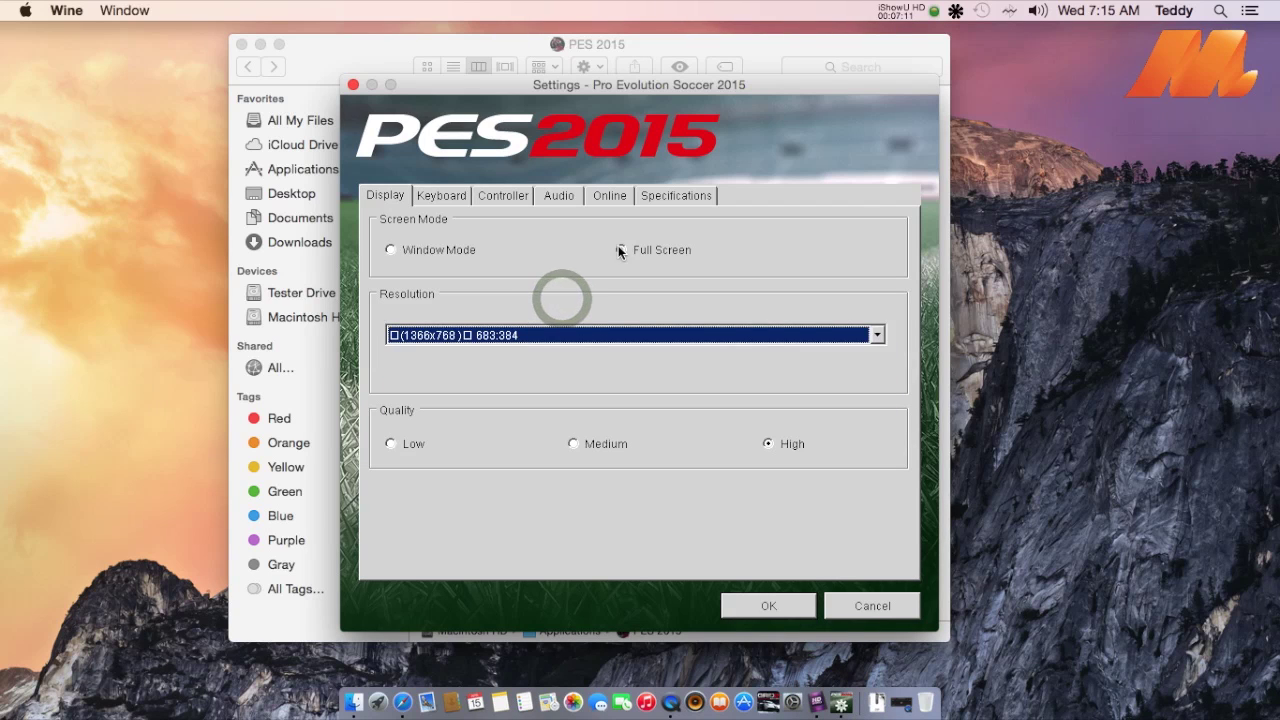
Review the keyboard, controller, audio and online settings of Pro Evolution Soccer 2015, and accept the game settings.
click(448, 196)
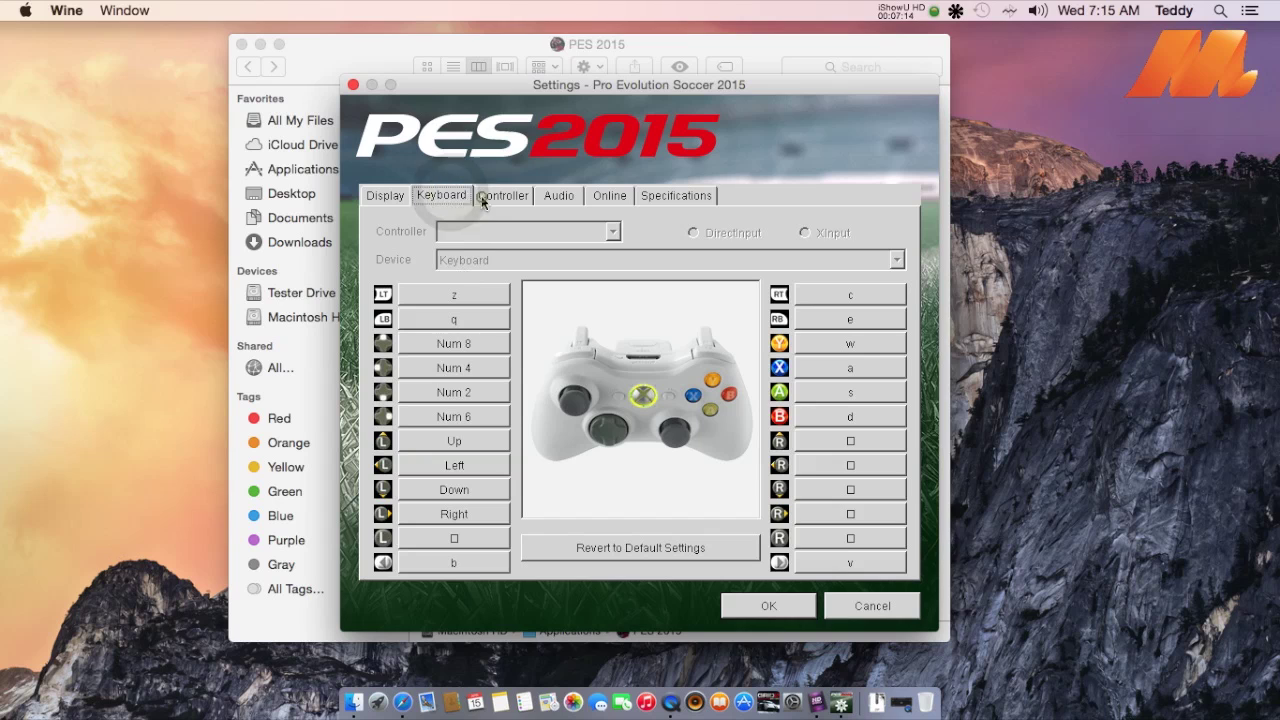
click(482, 198)
click(493, 230)
click(508, 231)
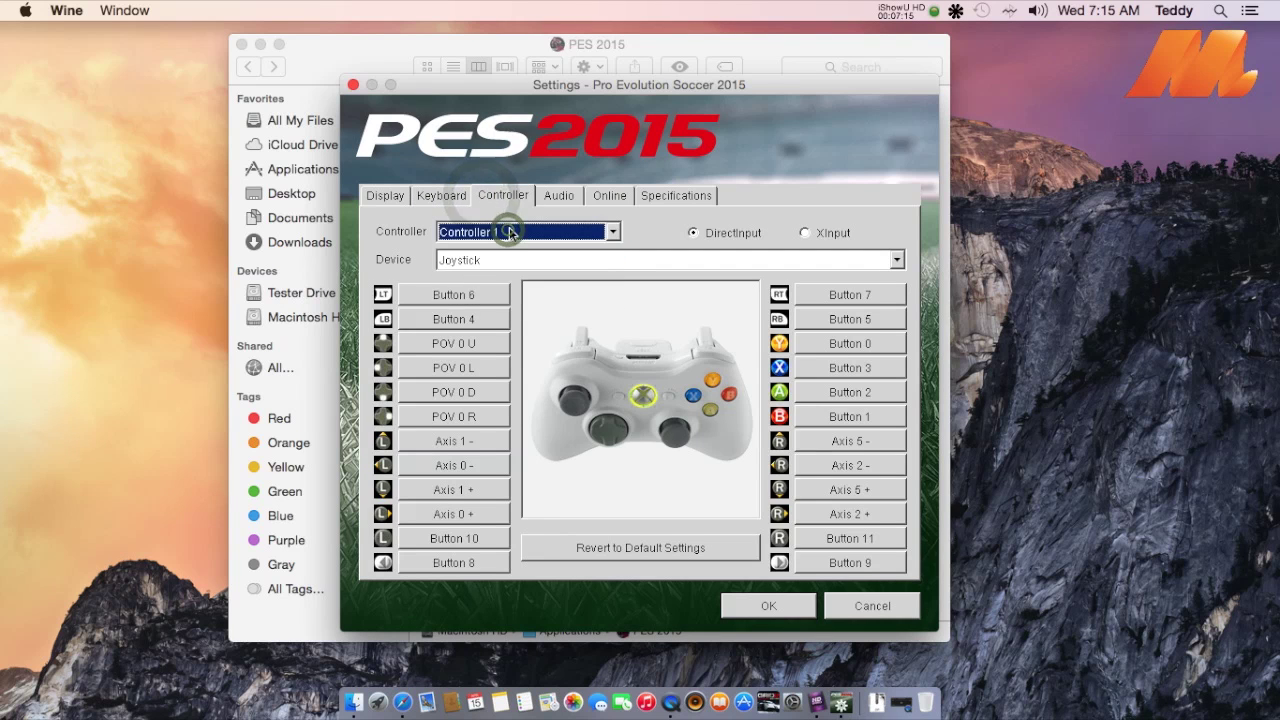
click(561, 197)
click(614, 195)
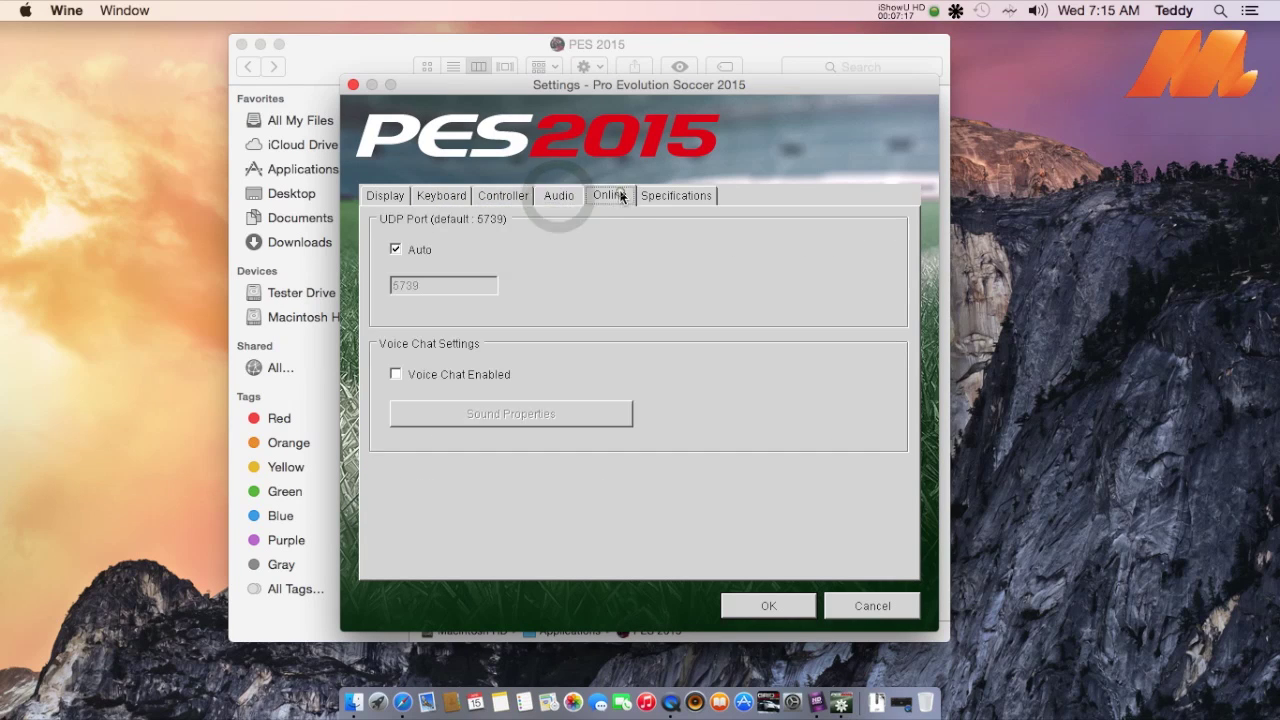
click(386, 195)
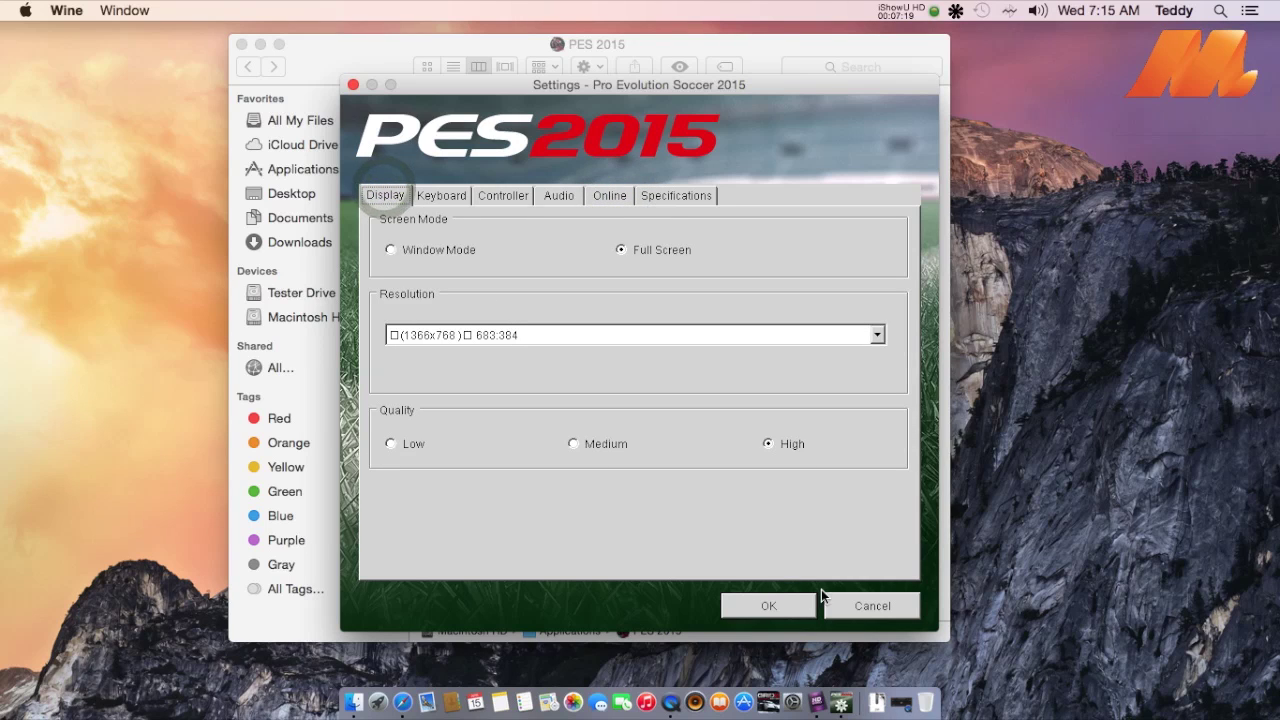
click(776, 605)
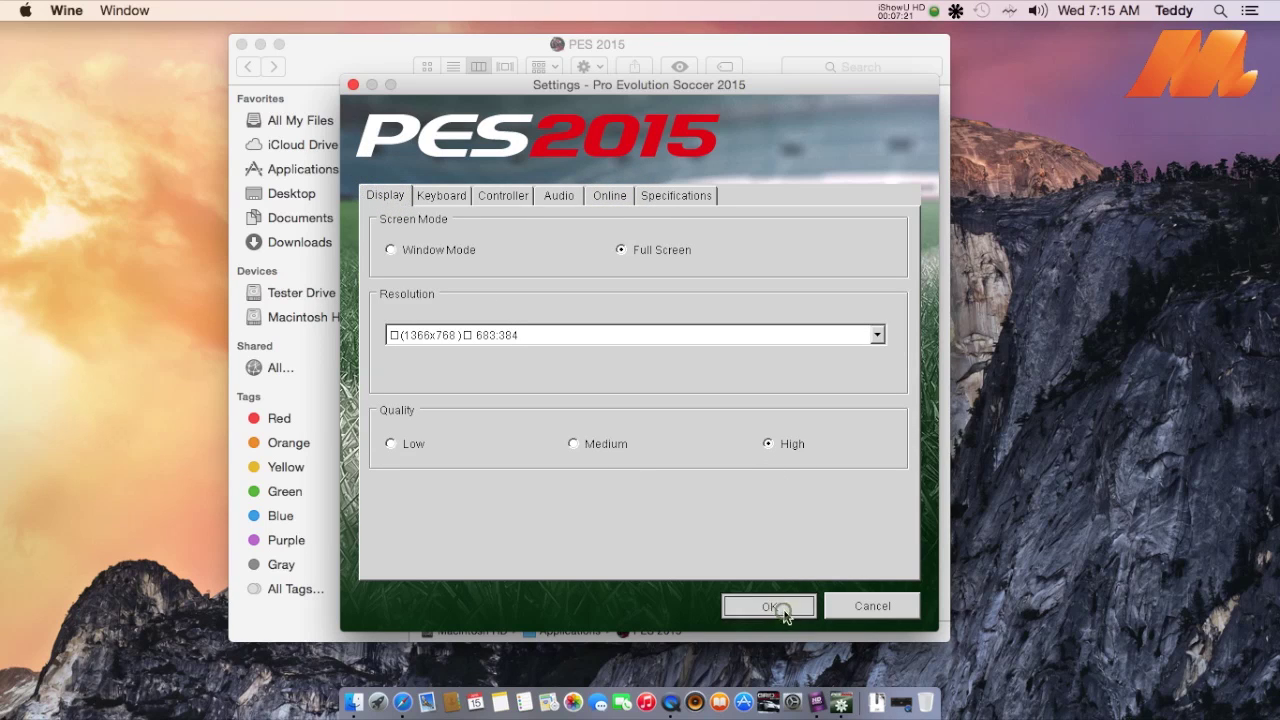
Go back to the Applications folder and add PES 2015 to the Dock.
super+click(590, 44)
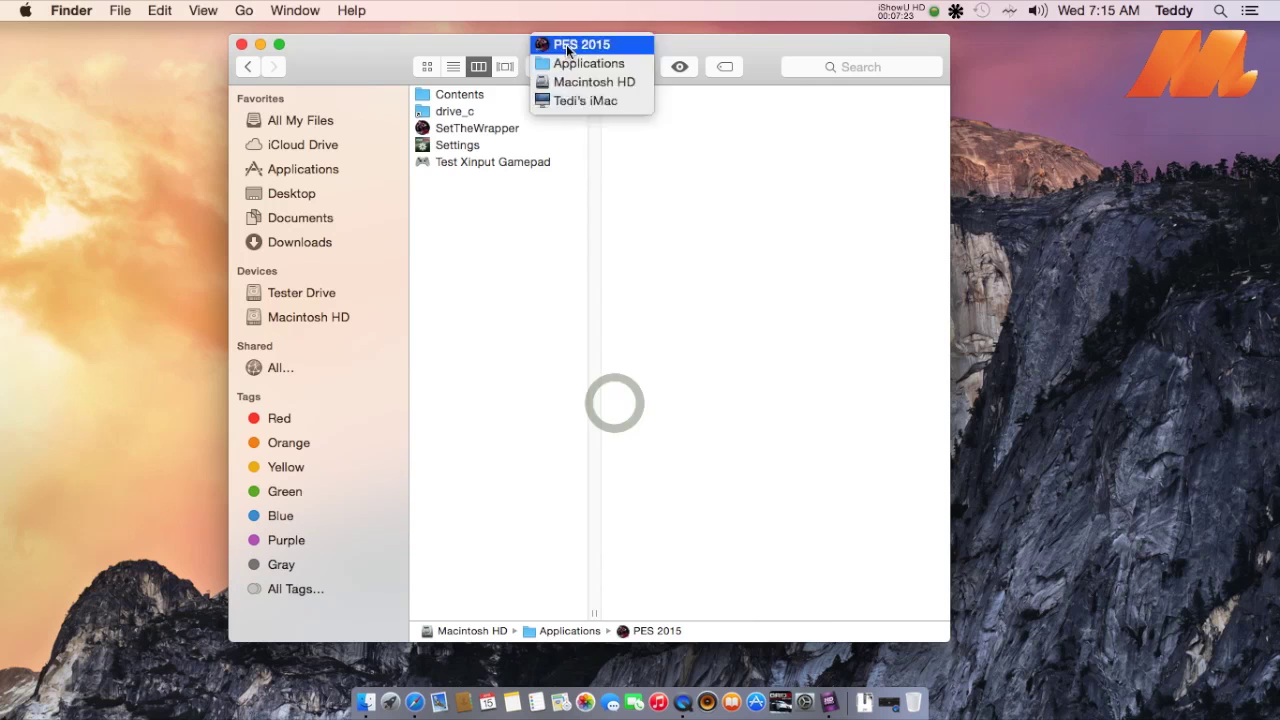
click(588, 63)
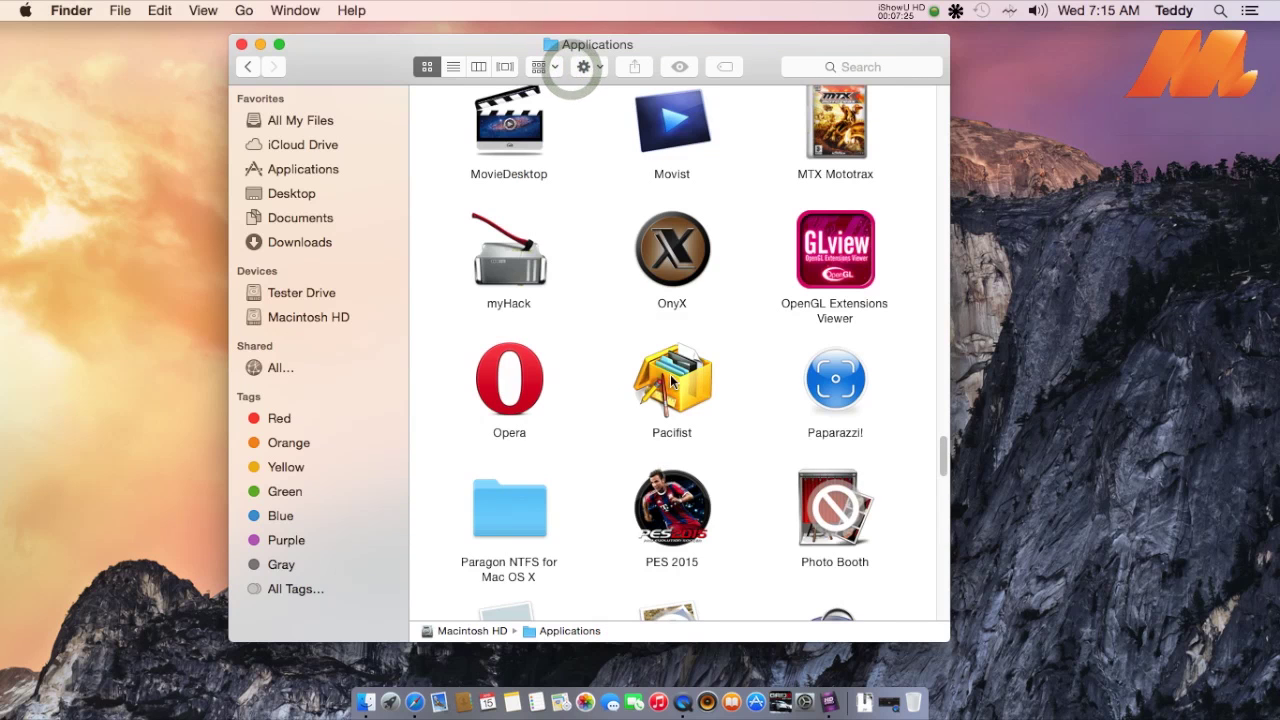
scroll(655, 330, down, 5)
scroll(660, 300, up, 6)
scroll(662, 300, down, 3)
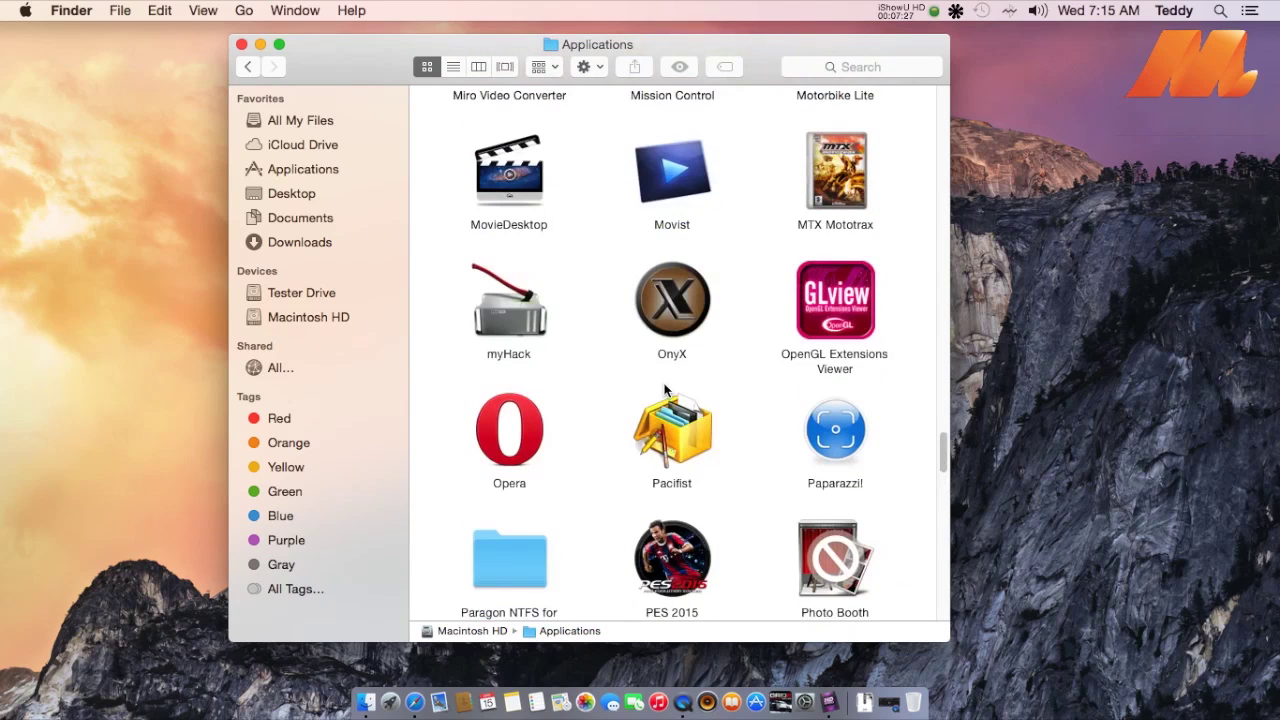
click(675, 550)
drag(675, 550, 770, 698)
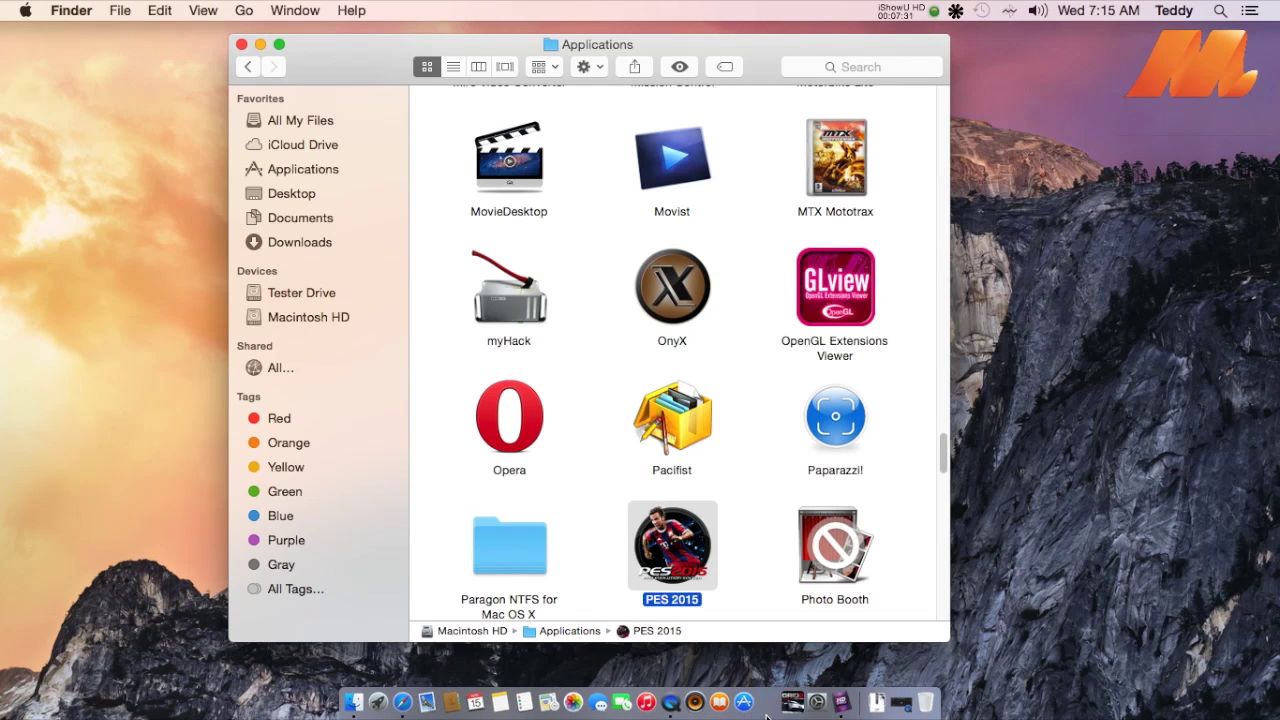
Close the Applications window, launch PES 2015 and ignore the minimum specifications warning.
click(242, 45)
click(470, 240)
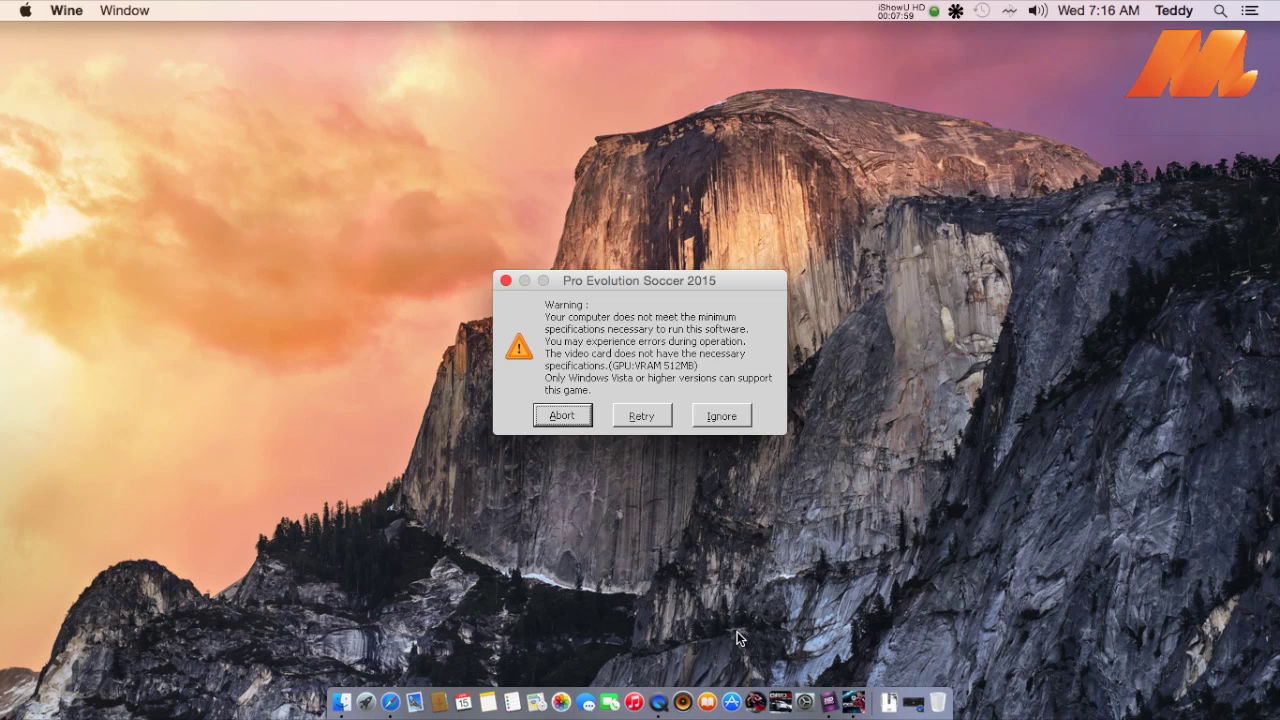
click(711, 419)
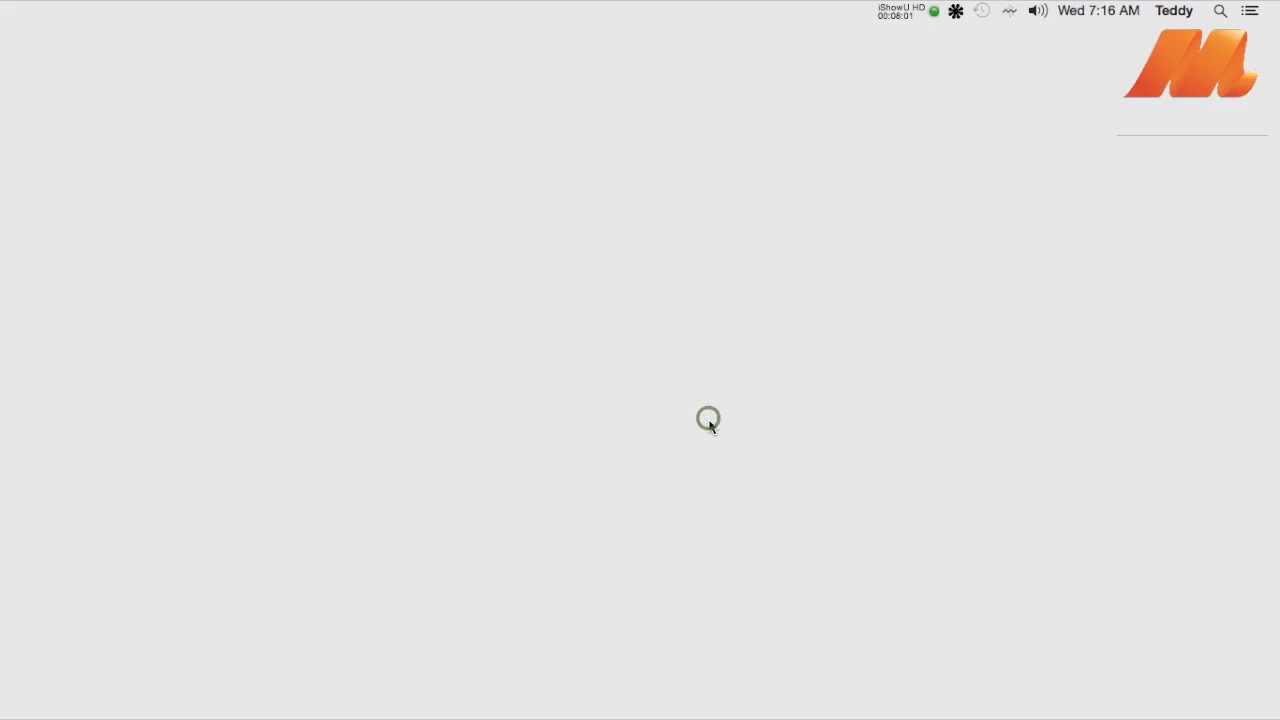